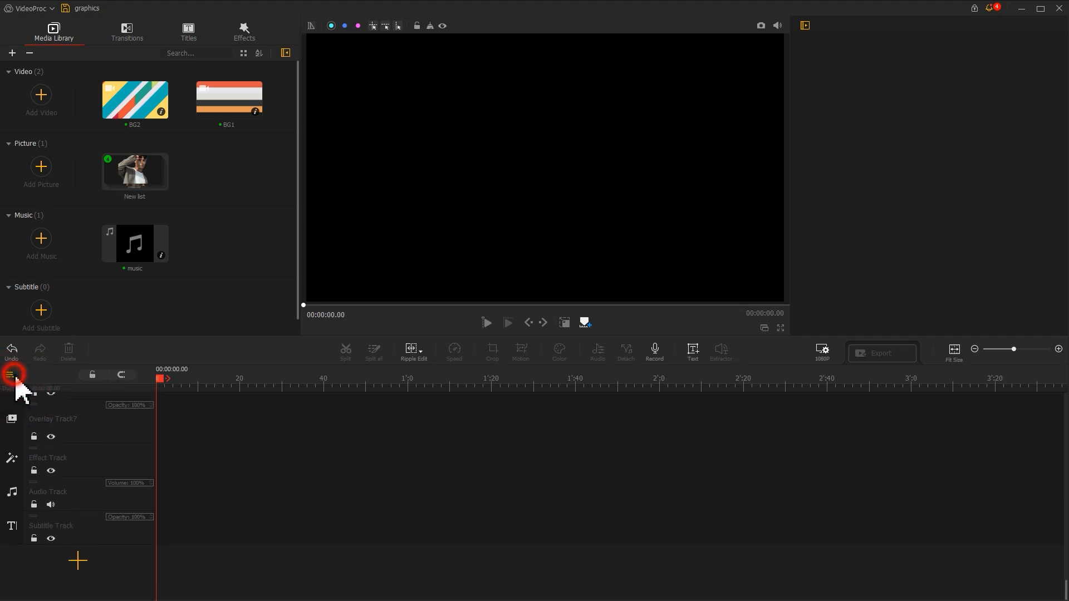
Add further overlay tracks to the timeline
click(27, 383)
click(12, 375)
click(26, 382)
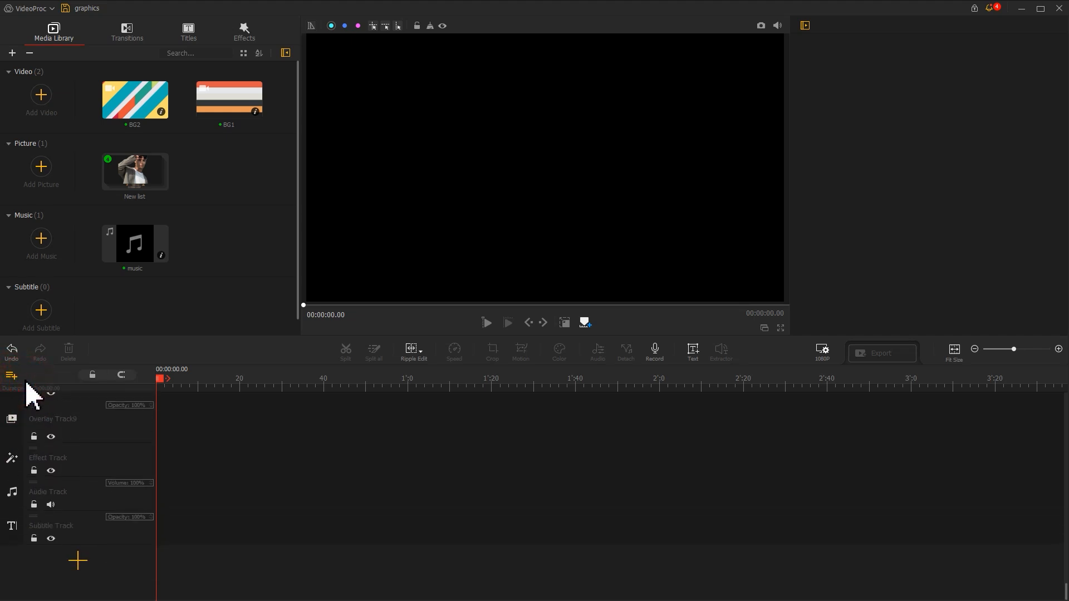
scroll(209, 447, up, 10)
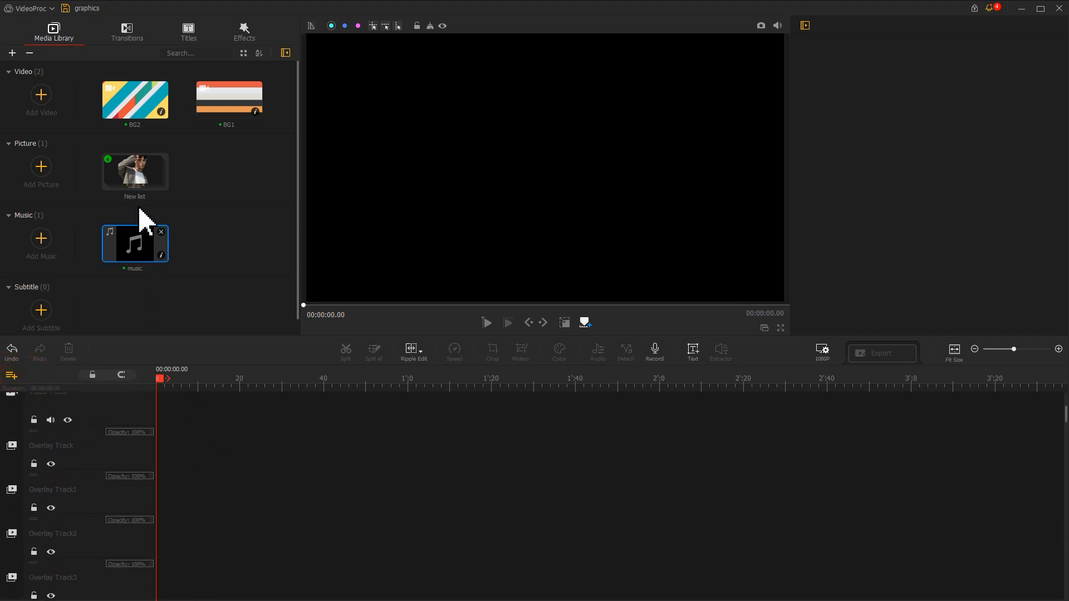
Place the BG picture from New list at the start of the Video Track and set its duration to 5 seconds
double_click(134, 178)
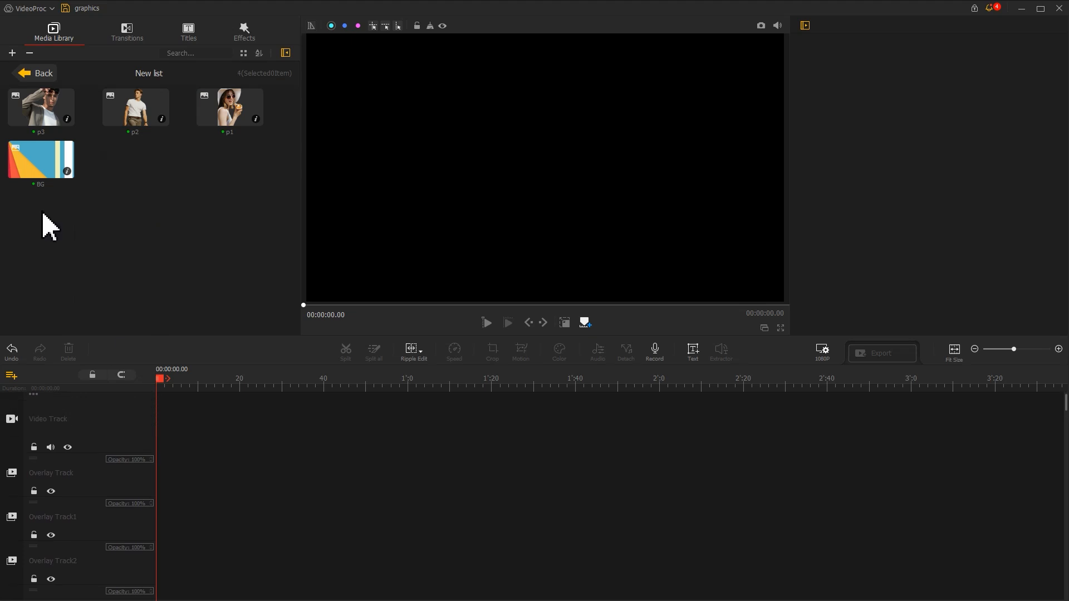
drag(41, 160, 179, 421)
scroll(186, 406, up, 5)
drag(315, 428, 313, 427)
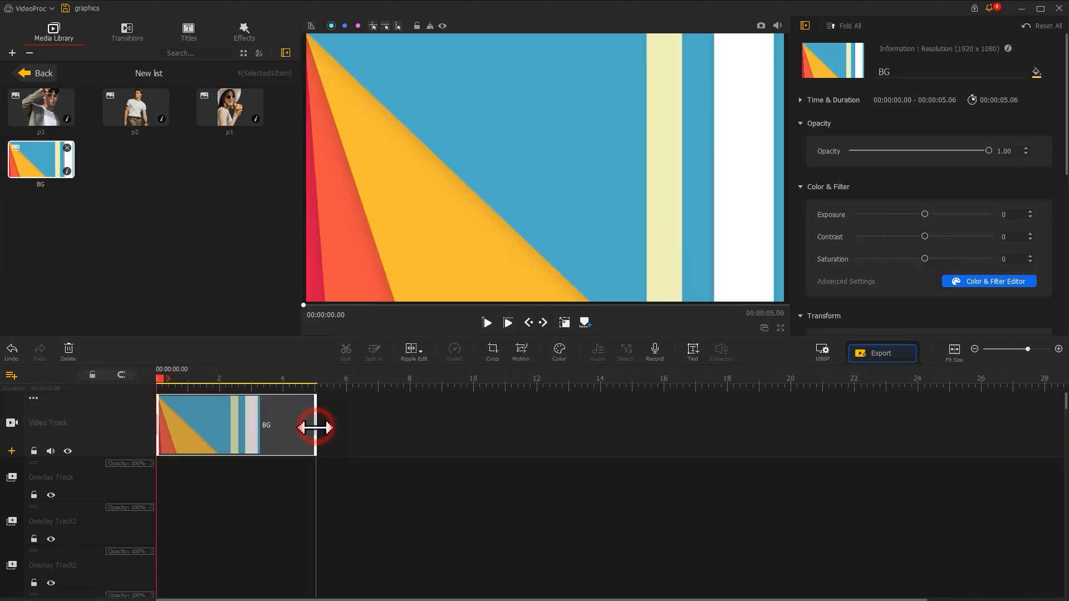
Place the BG1 video at the start of Overlay Track2 and cut away everything before 6.73 s
click(44, 78)
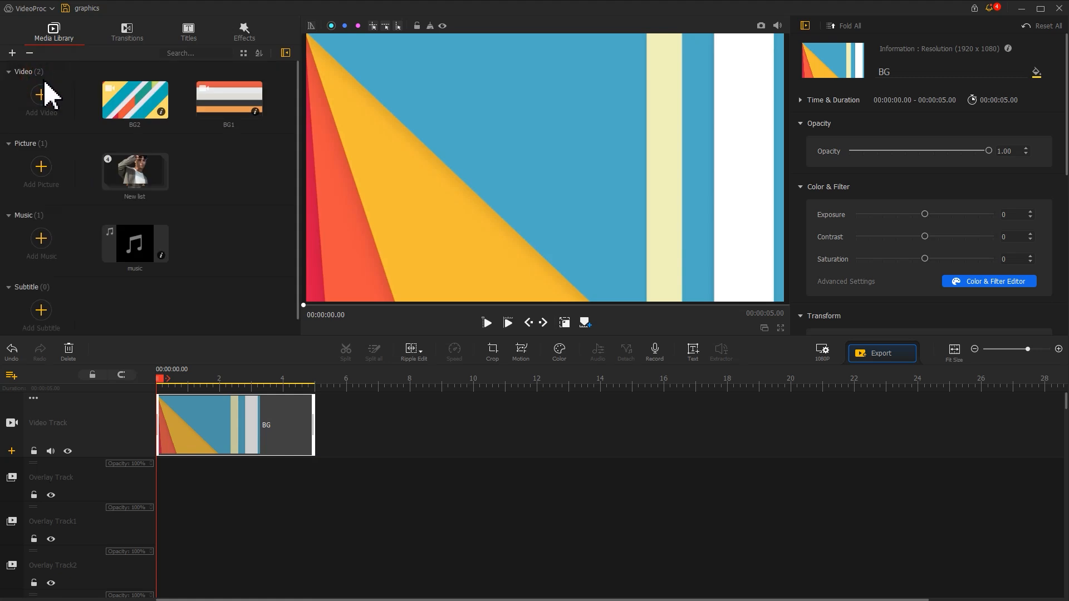
drag(218, 118, 178, 573)
mouse_move(350, 384)
mouse_down()
mouse_move(378, 384)
mouse_move(369, 384)
mouse_up()
click(348, 354)
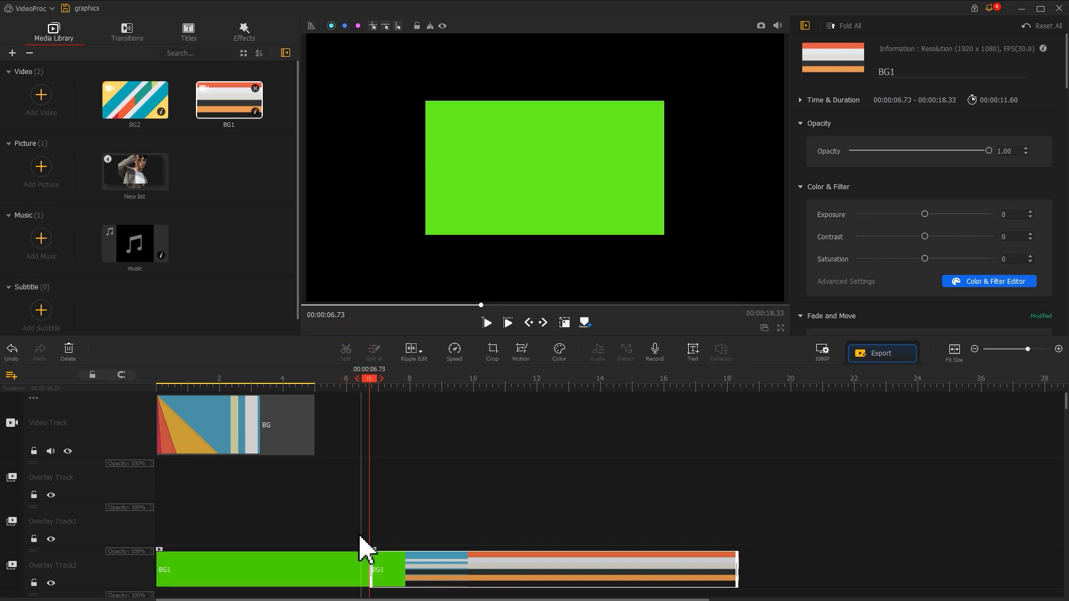
click(348, 574)
key(Delete)
Position the BG1 clip so it runs from 3.63 s to 8.16 s and fit it to the screen height
drag(399, 579, 299, 572)
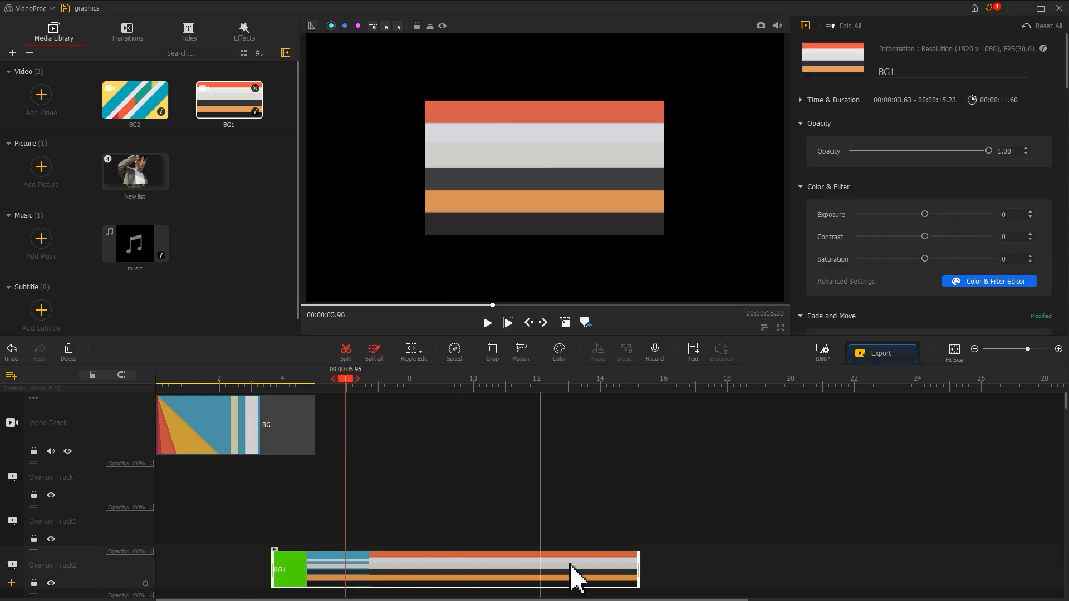
drag(638, 566, 416, 566)
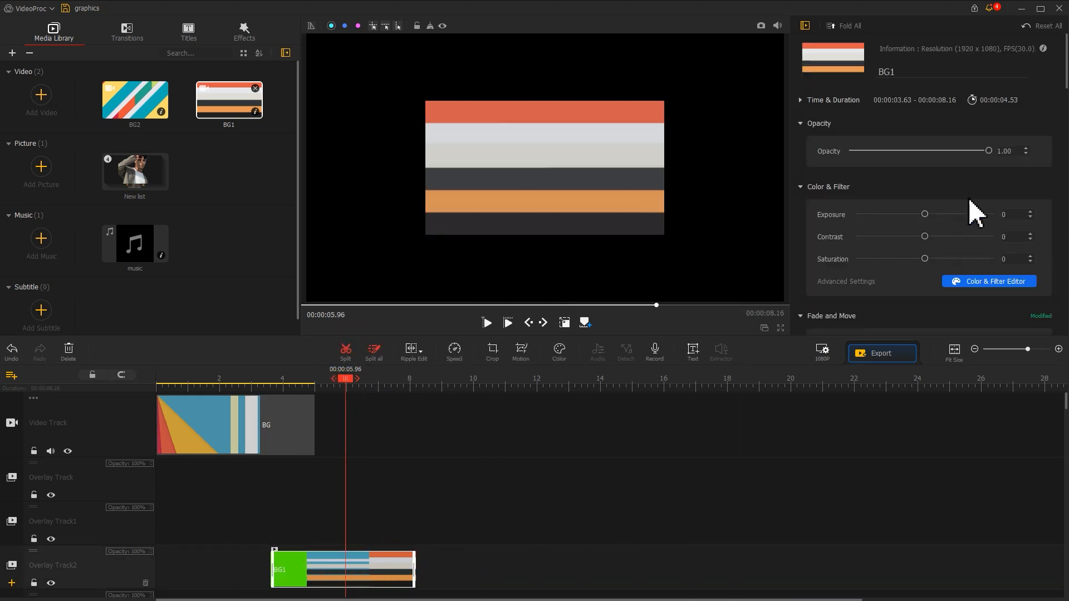
drag(1064, 70, 1052, 173)
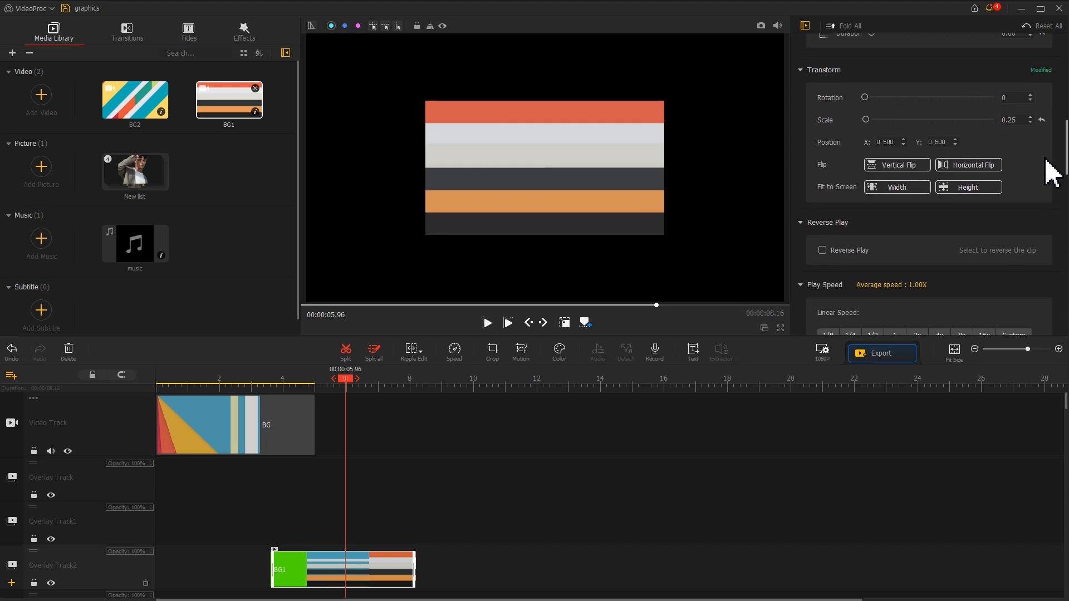
click(968, 187)
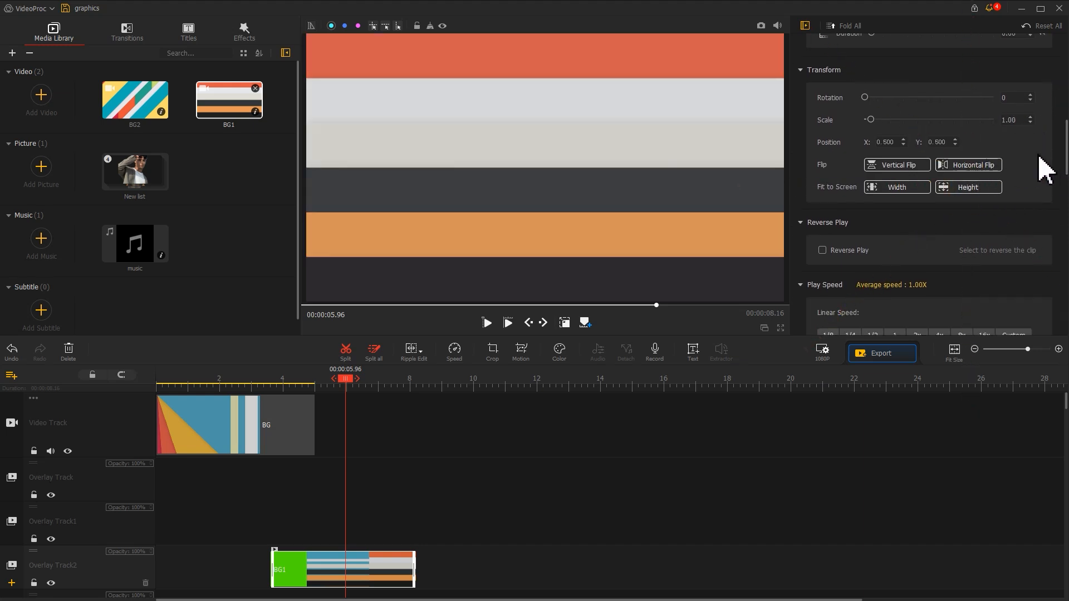
Key out the BG1 clip's green with Chroma Key, sampling the colour from the preview, with tolerance 3 and smoothness 29
drag(1063, 172, 1053, 315)
click(494, 306)
drag(490, 305, 533, 305)
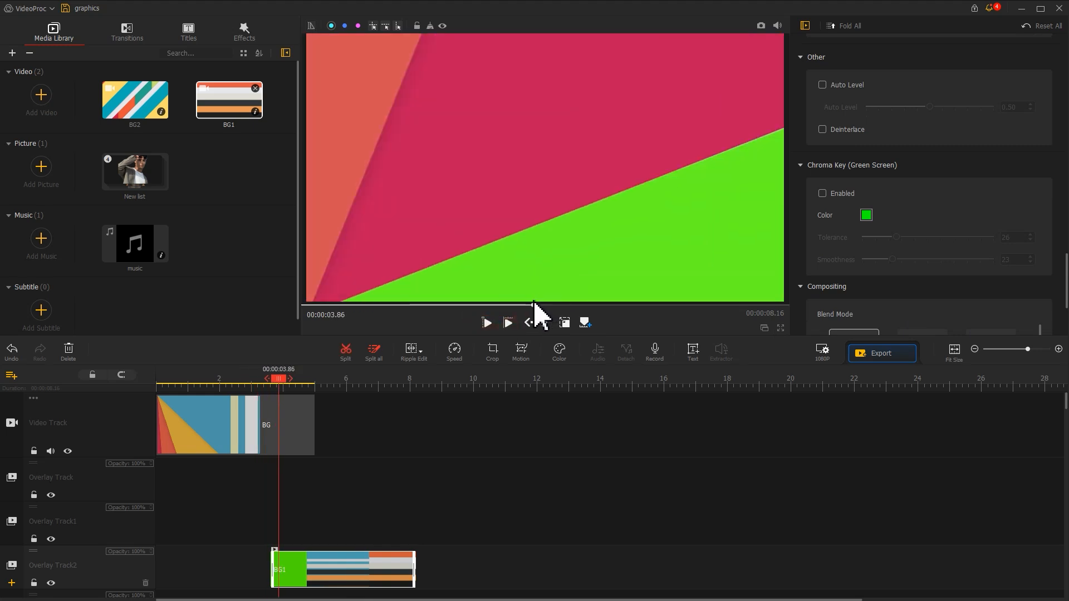
click(866, 215)
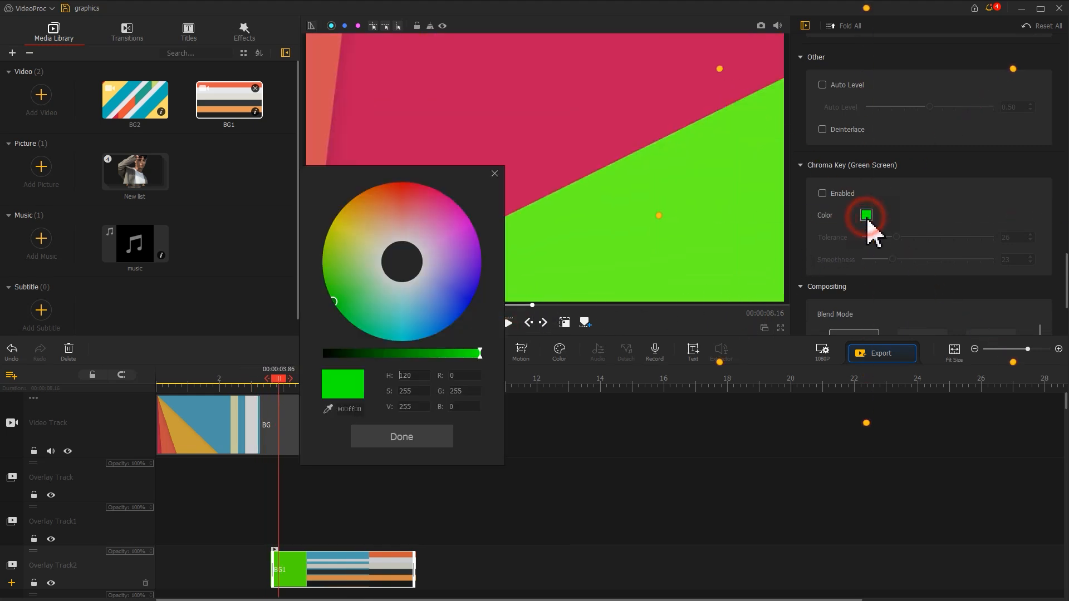
click(332, 411)
click(641, 228)
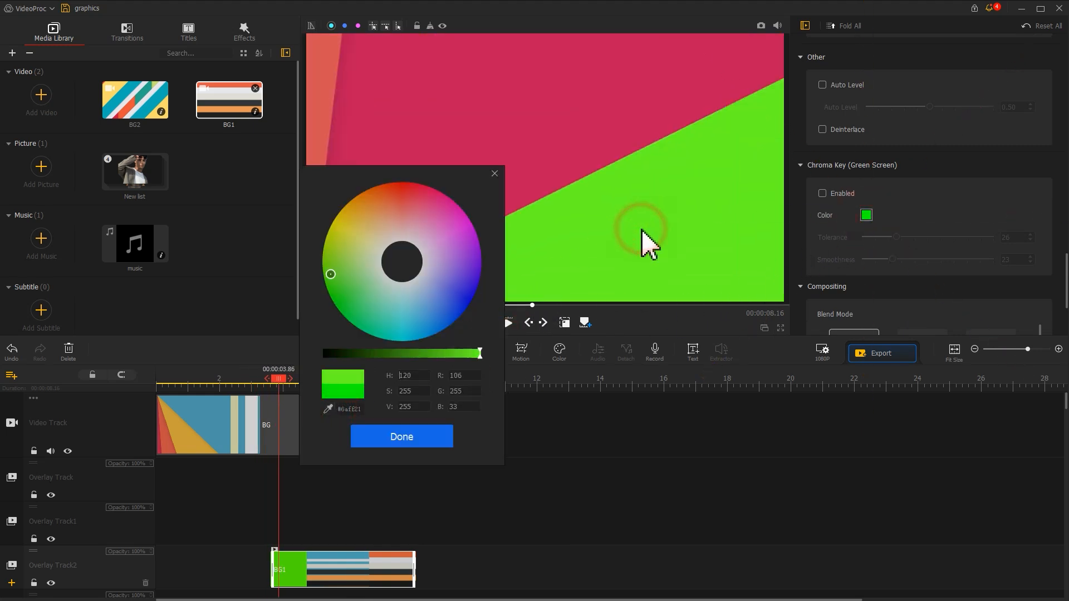
click(445, 440)
click(823, 193)
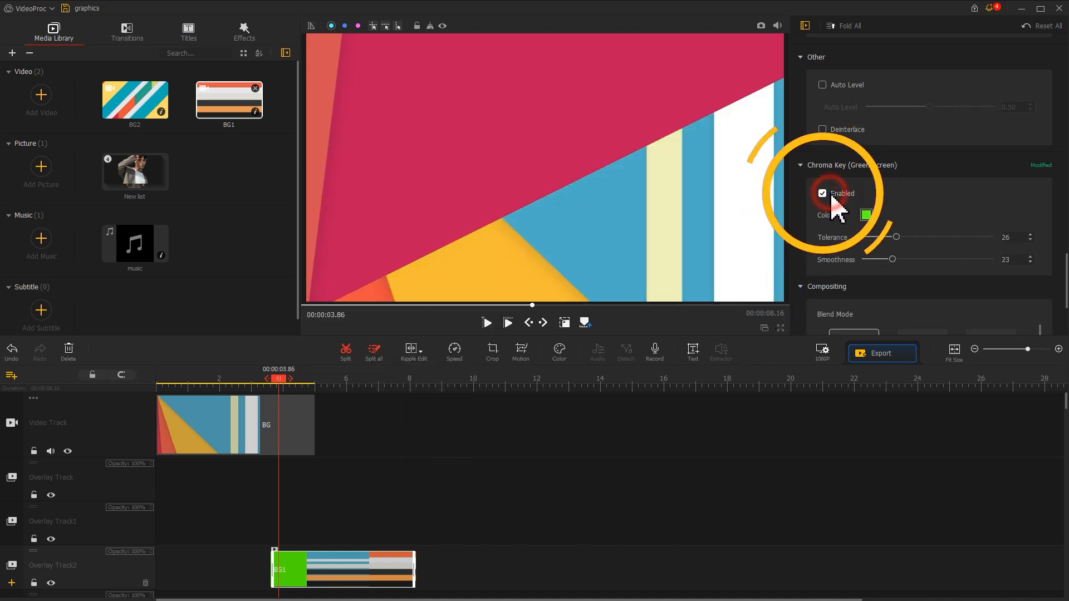
drag(878, 238, 868, 238)
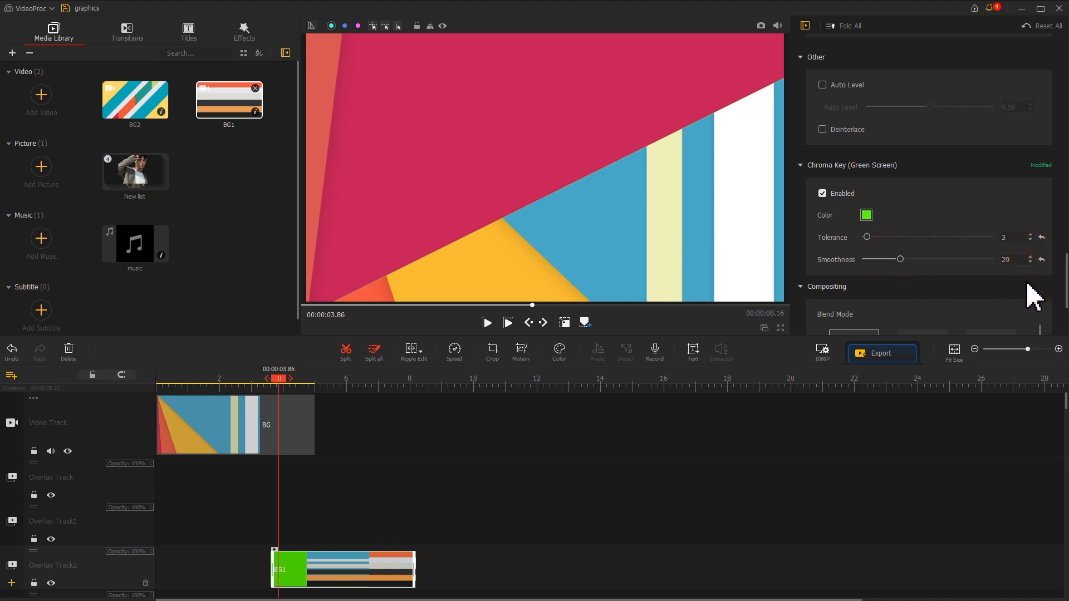
Place the BG2 video on Overlay Track6 and split it at about 14 s
drag(135, 101, 268, 432)
drag(214, 559, 215, 560)
scroll(217, 545, down, 3)
drag(229, 477, 190, 552)
drag(558, 379, 512, 399)
click(347, 351)
Delete the first piece of BG2 and position the rest so it runs from about 7.7 s to 16.93 s
click(400, 548)
key(Delete)
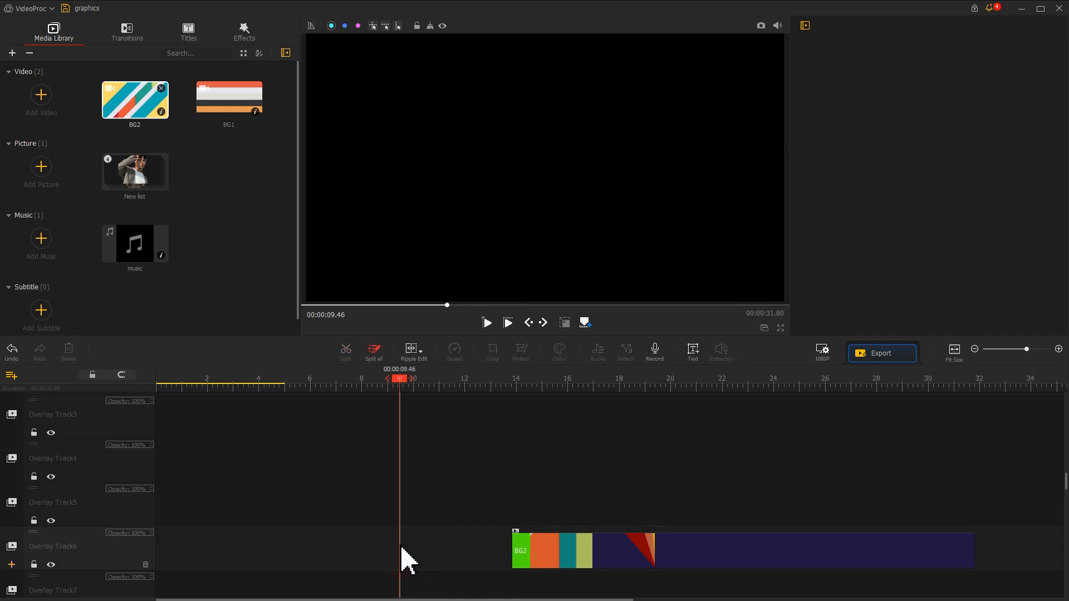
drag(560, 548, 410, 563)
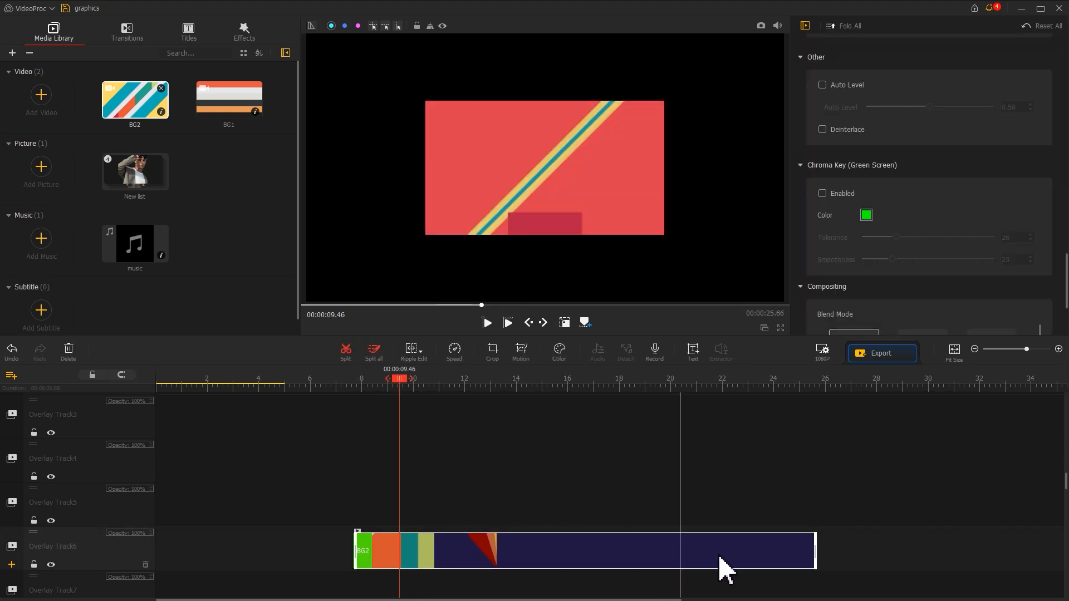
drag(816, 549, 589, 549)
Key out the BG2 clip's sampled green with Chroma Key, using tolerance 3 and smoothness 29
click(367, 562)
click(866, 216)
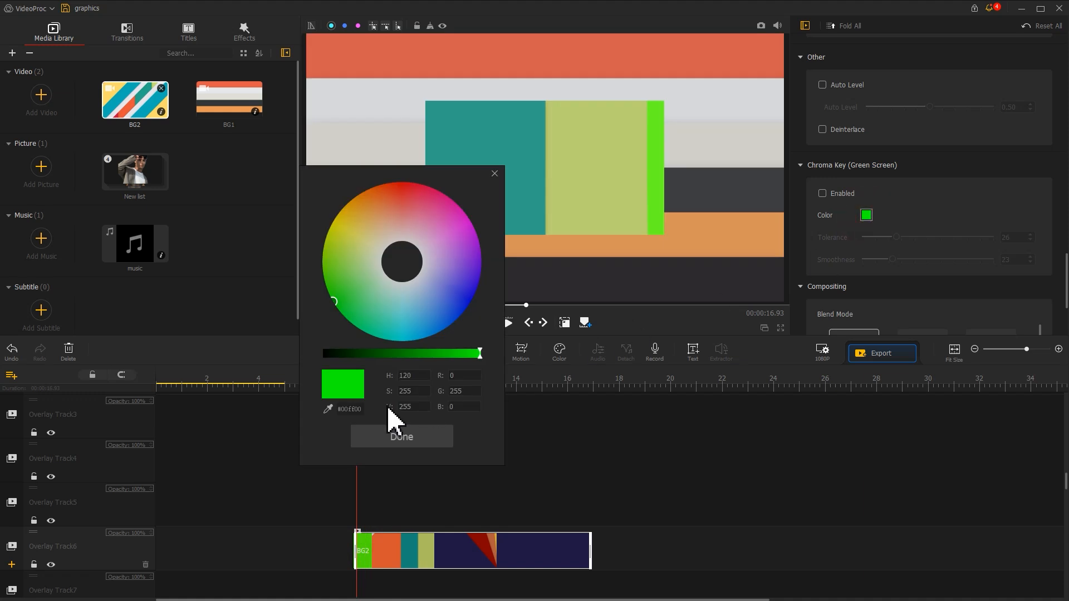
click(652, 234)
click(437, 438)
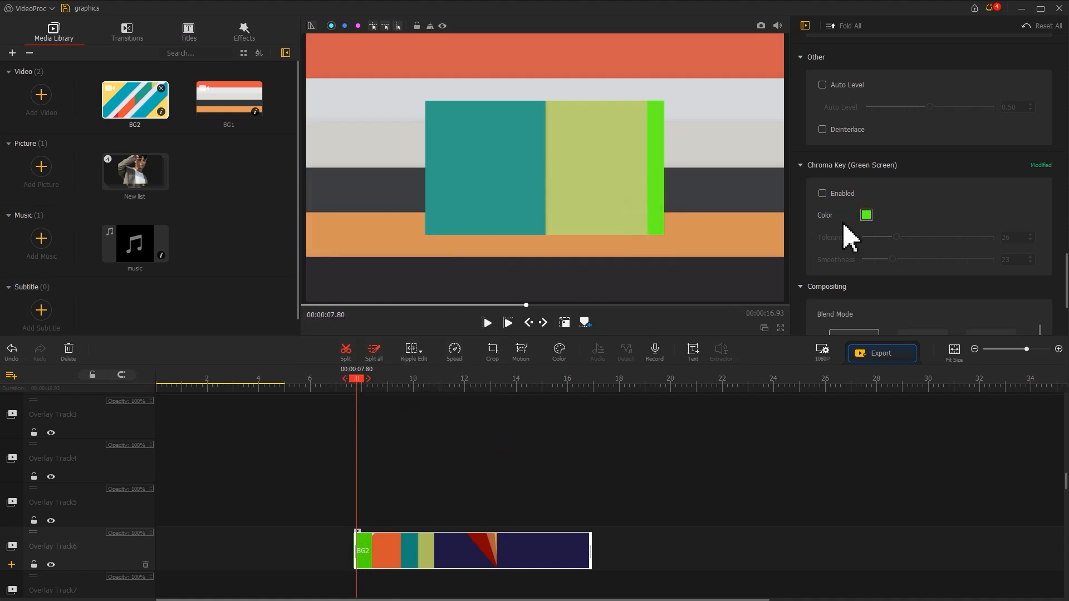
click(843, 193)
drag(877, 237, 899, 259)
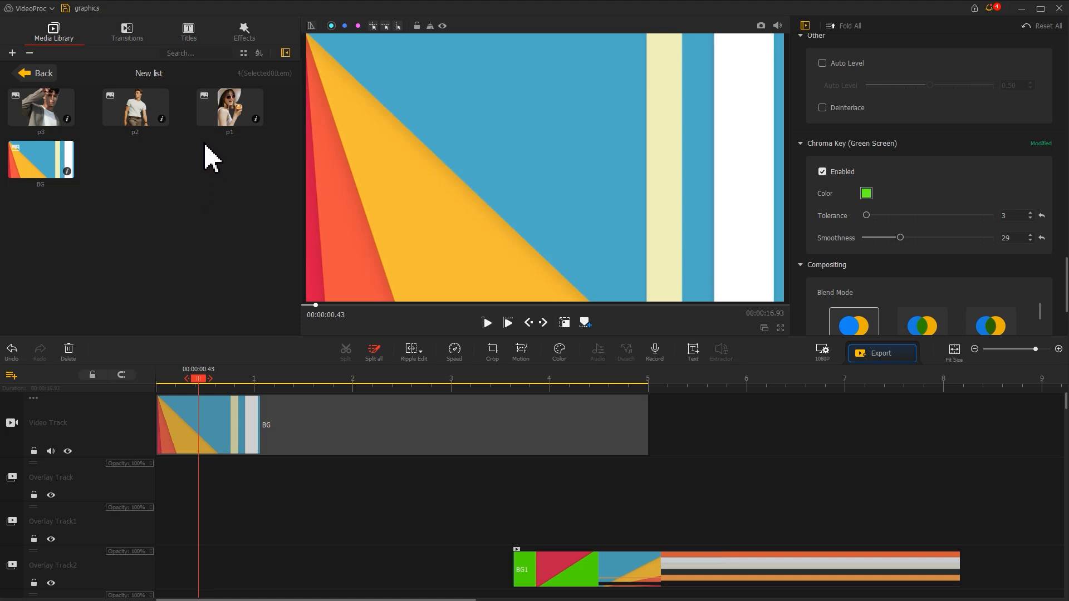
Place the p1 picture on Overlay Track from 0.43 s to 4.16 s, fitted to the screen height with X position 0.187
drag(220, 120, 565, 476)
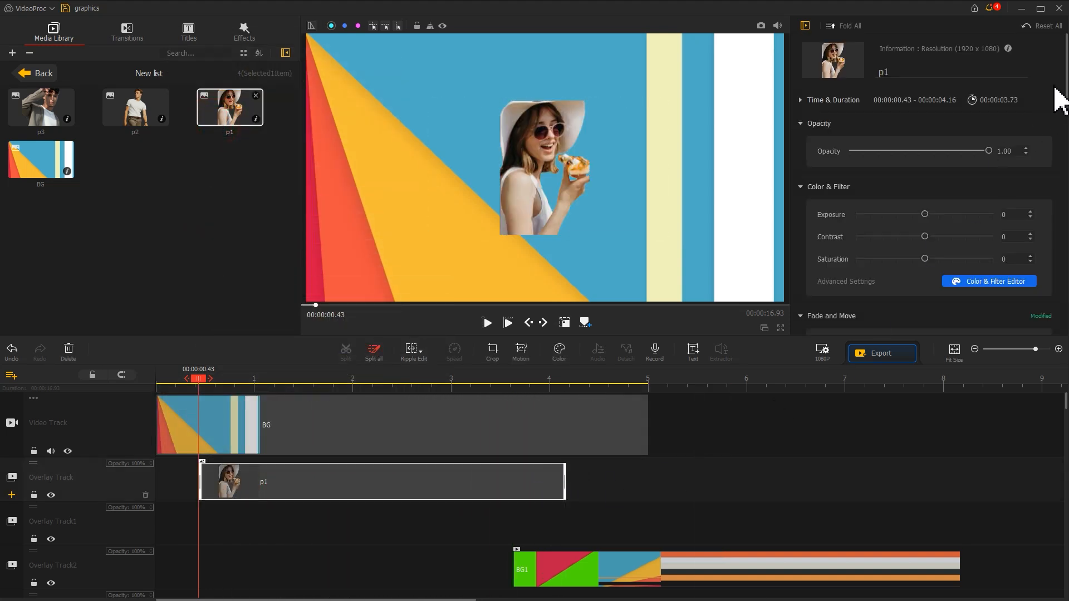
scroll(1056, 186, down, 10)
click(975, 237)
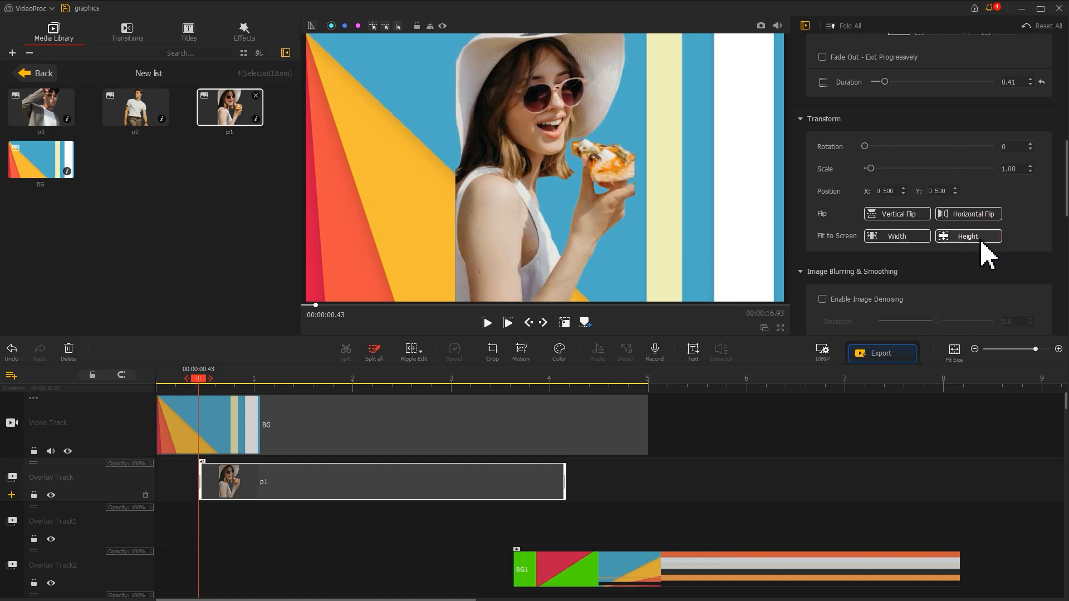
text(187)
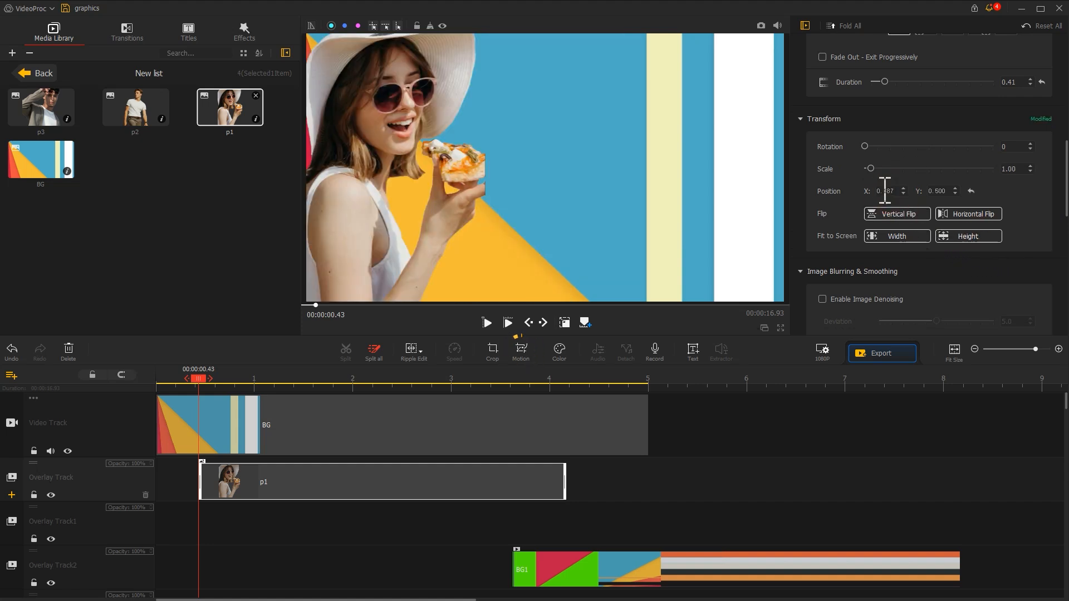
Add a motion keyframe at the start of the p1 clip and enlarge its frame to the full 1920x1080 picture
click(522, 351)
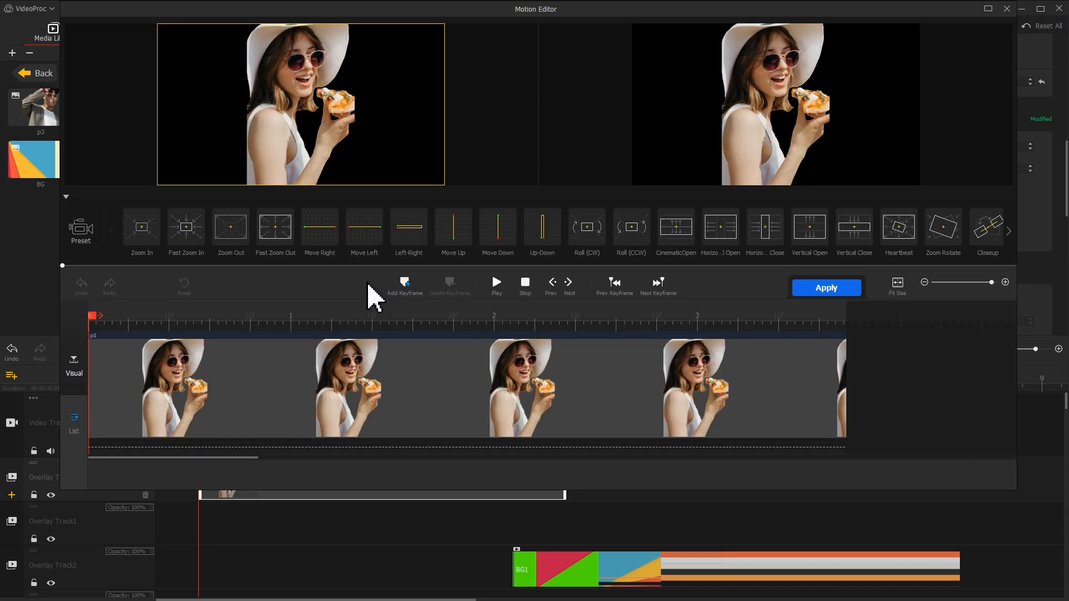
click(410, 297)
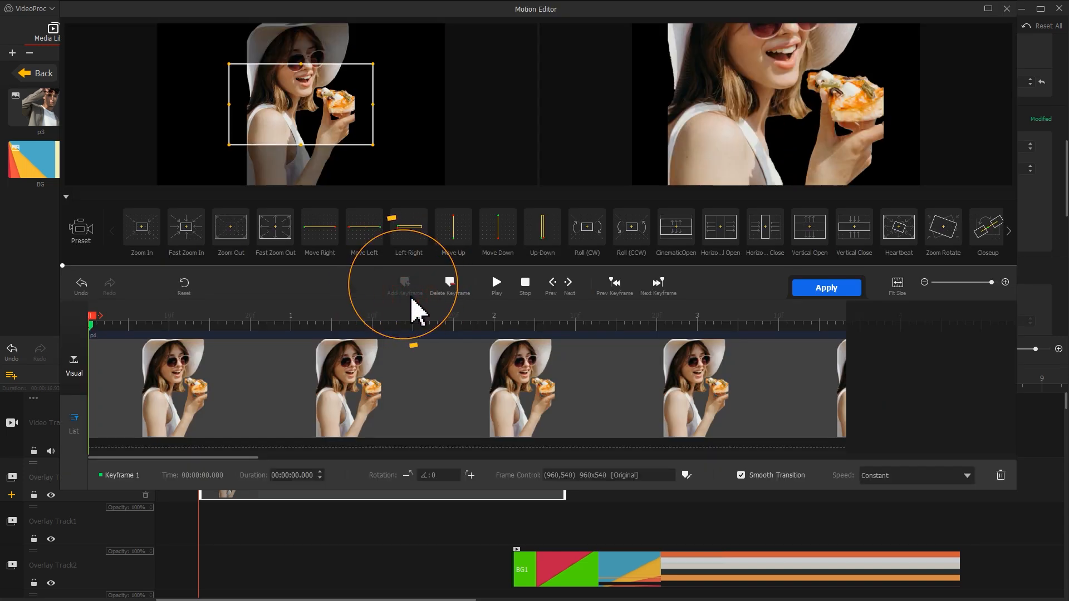
drag(228, 148, 158, 185)
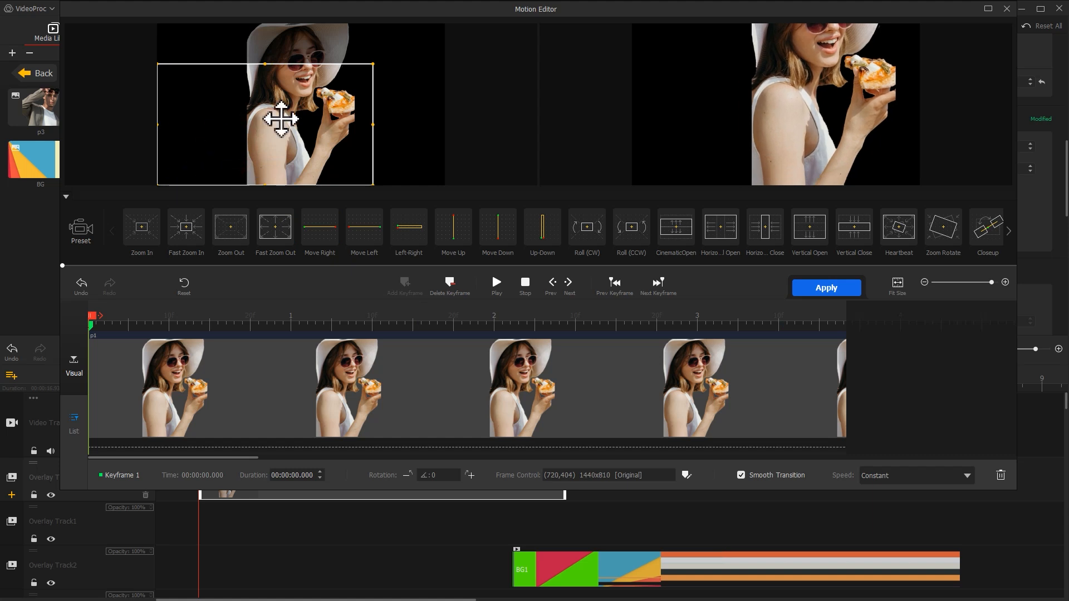
drag(374, 65, 448, 43)
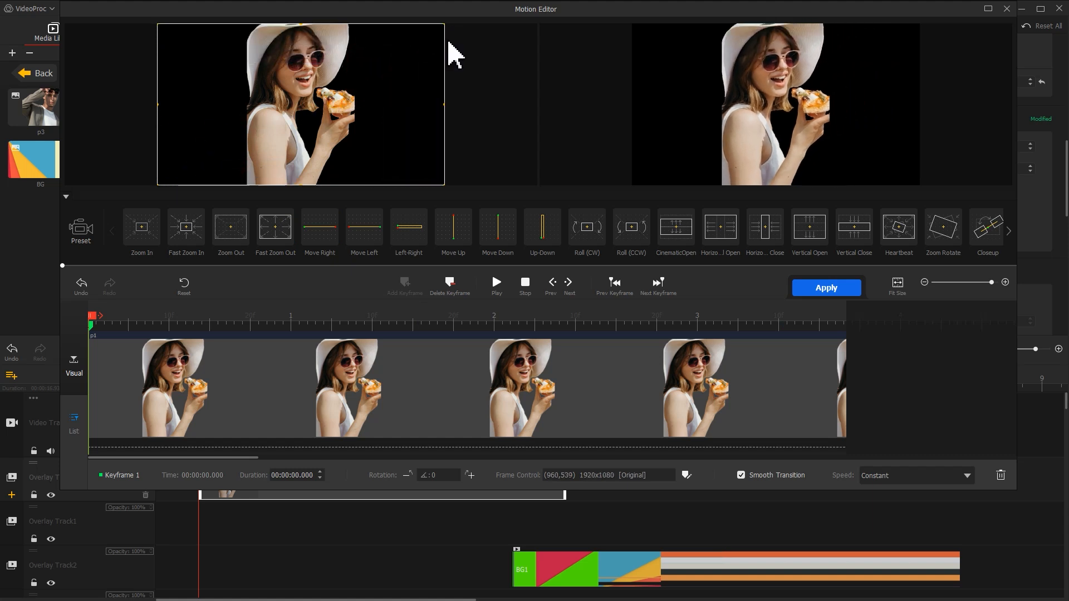
Add a second motion keyframe to p1 at 0.68 s with the speed Smooth Speed Down 1
drag(216, 315, 236, 322)
click(405, 283)
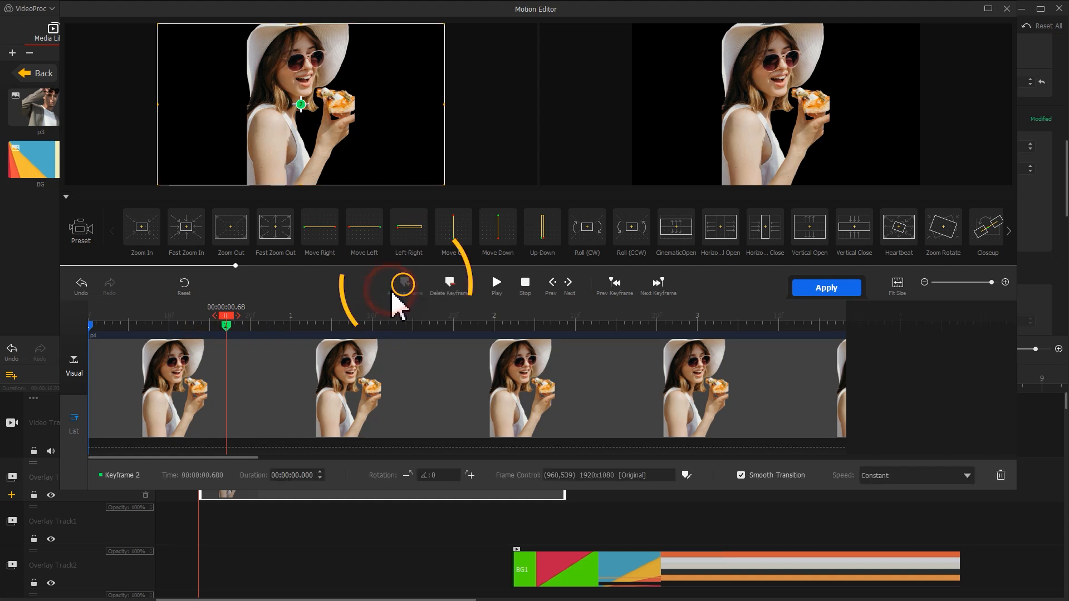
click(913, 475)
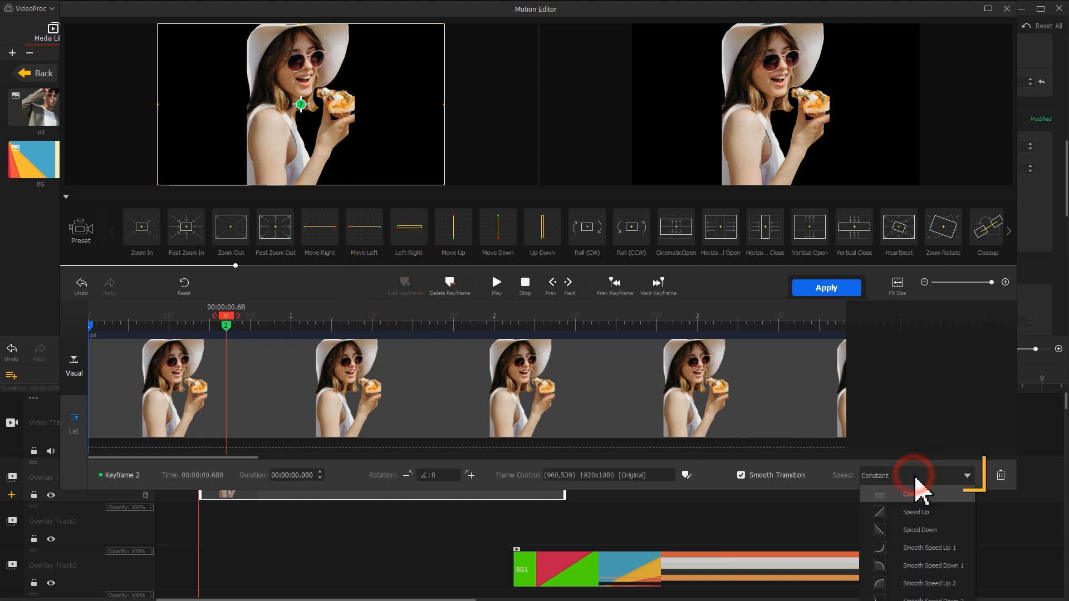
click(955, 565)
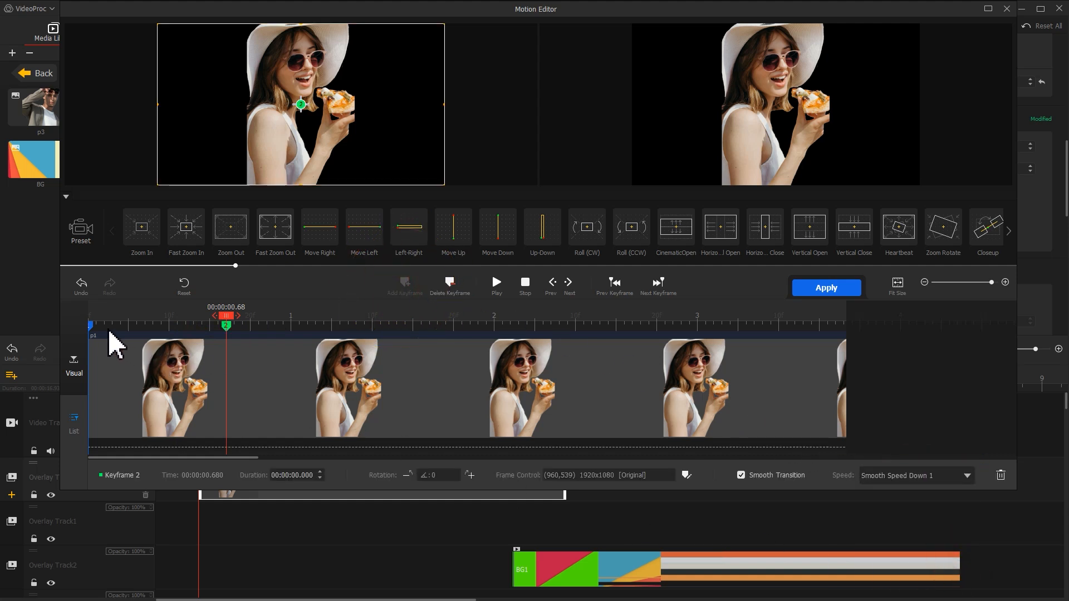
Move the first keyframe's frame straight up out of the picture to about (959,1620) and apply the motion to p1
click(92, 327)
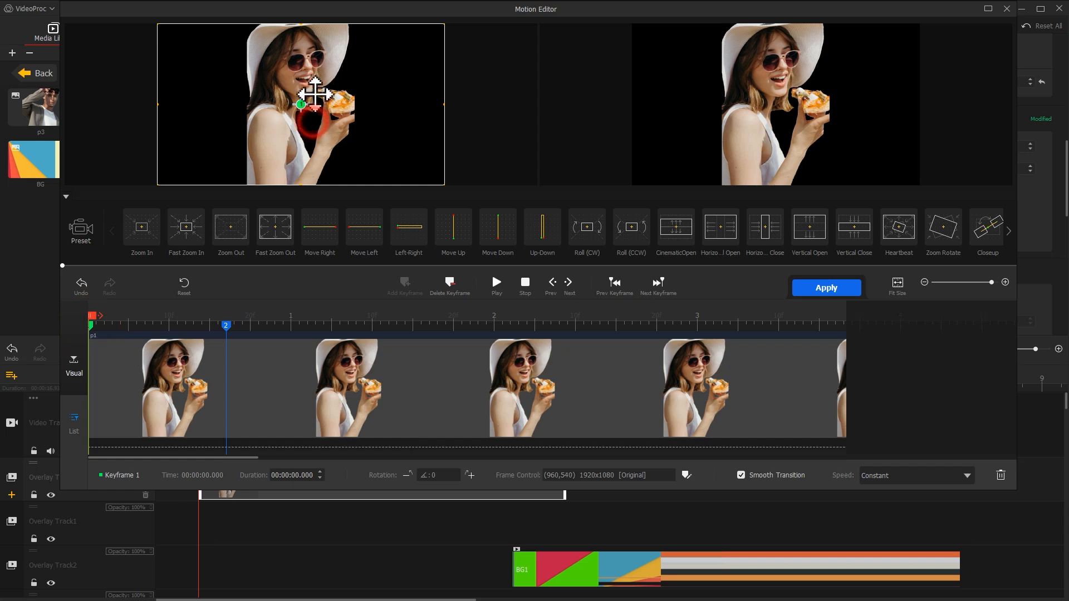
drag(310, 95, 351, 10)
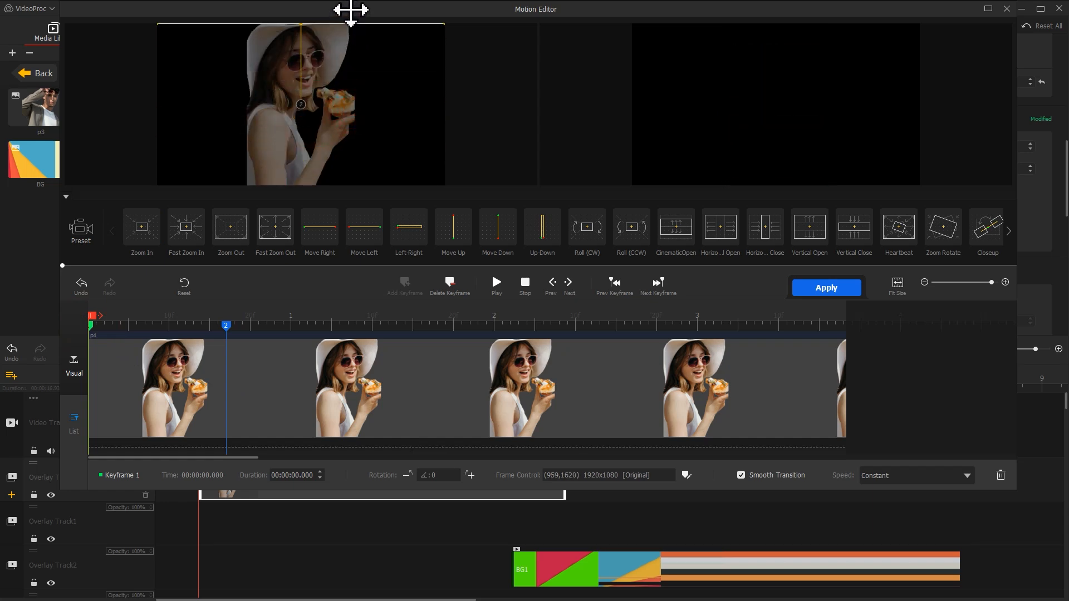
click(820, 288)
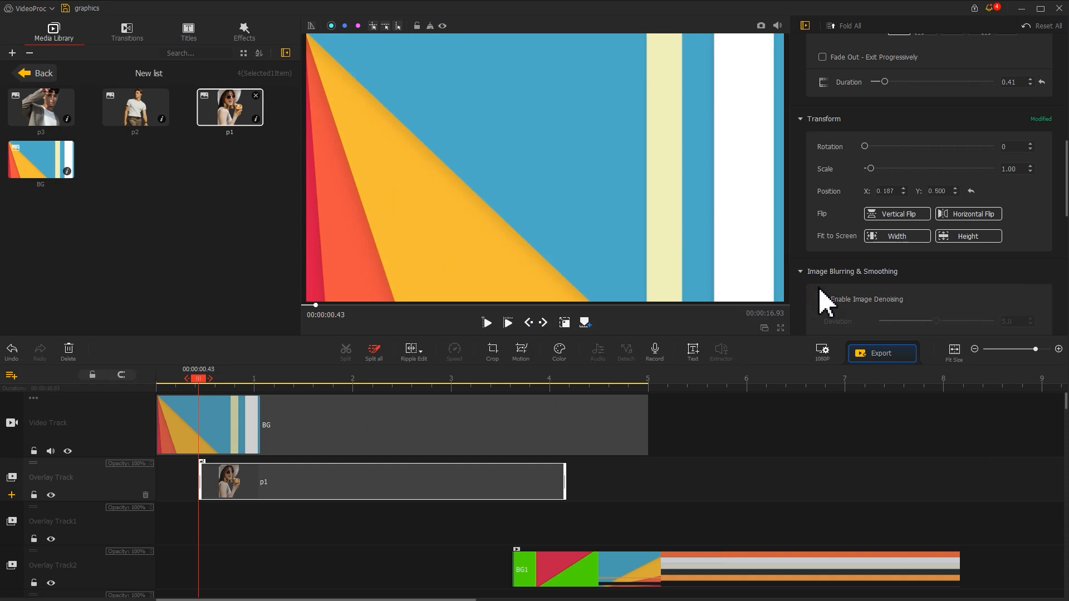
Split the p1 clip at 1.40 s and move its second piece down to Overlay Track1
drag(277, 382, 298, 395)
click(345, 351)
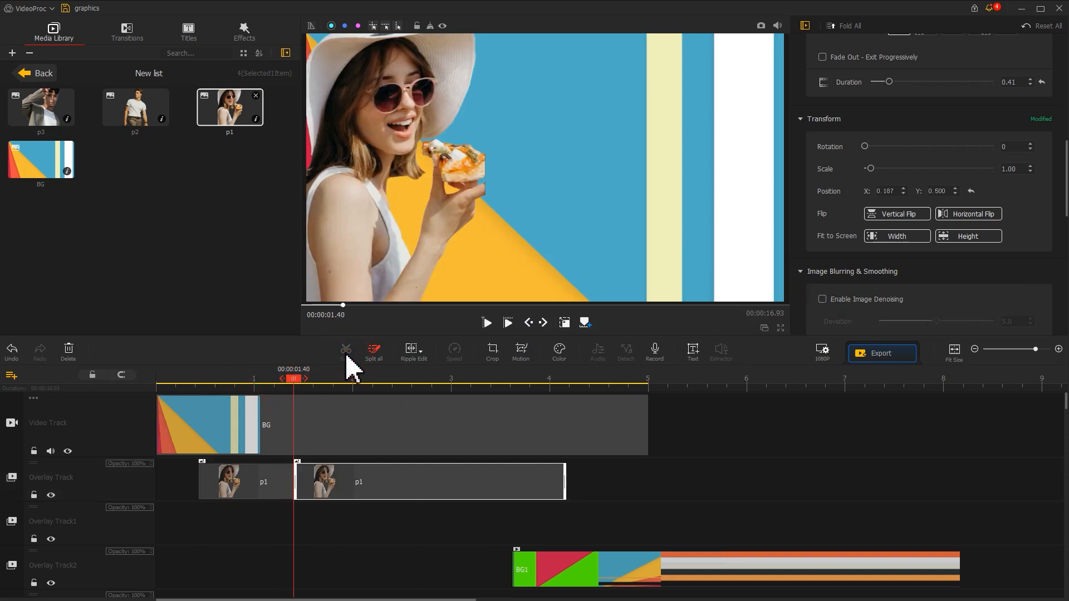
drag(341, 496, 342, 513)
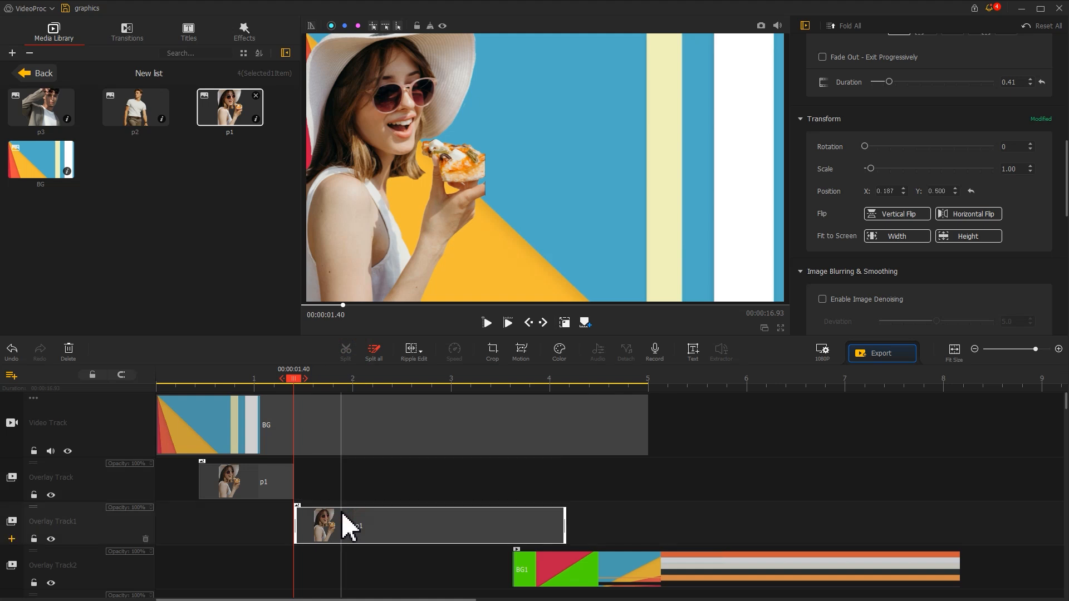
Duplicate the second p1 piece onto Overlay Track, starting slightly after the original on Overlay Track1 and ending together with it
click(337, 517)
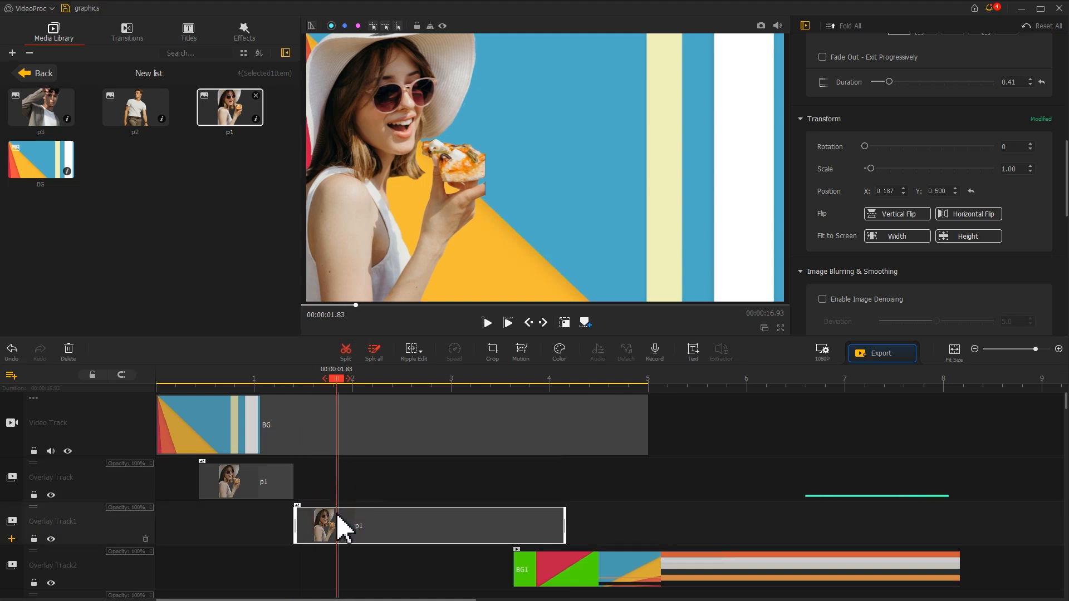
key(ctrl+c)
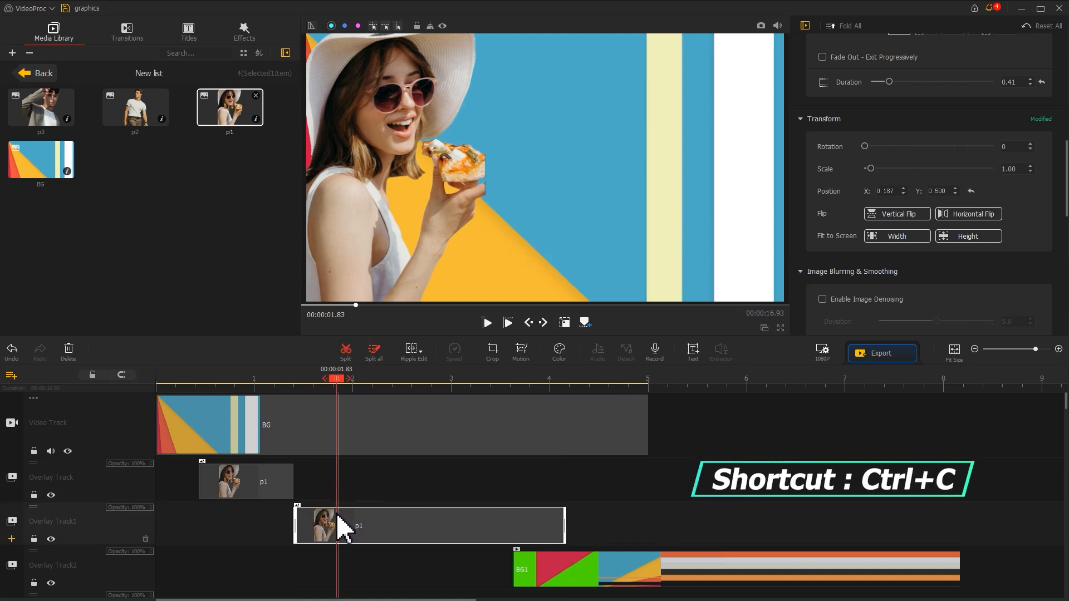
right_click(318, 477)
click(336, 501)
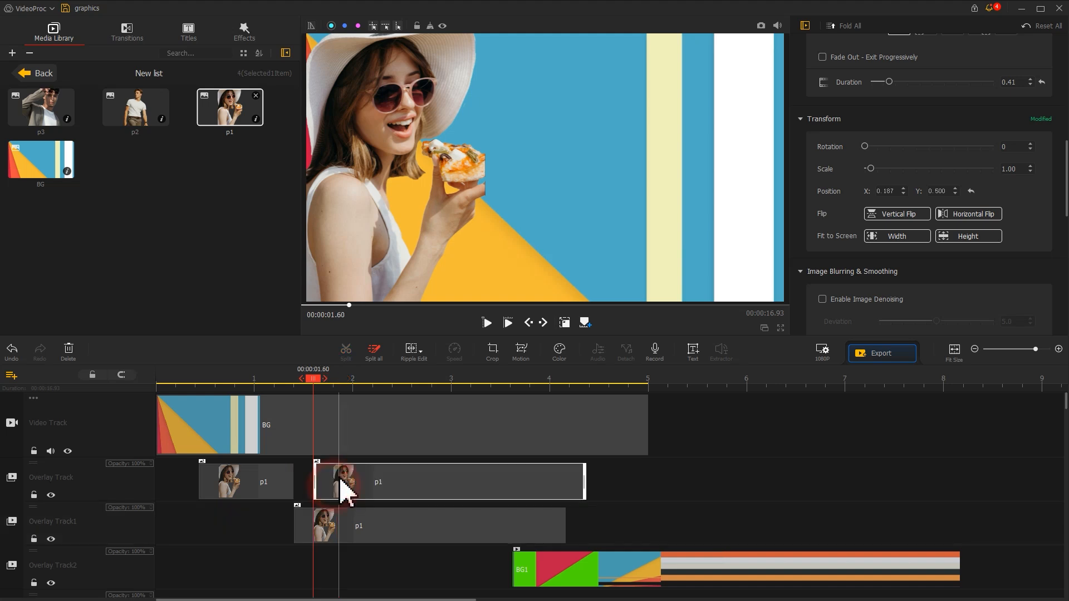
drag(341, 489, 302, 479)
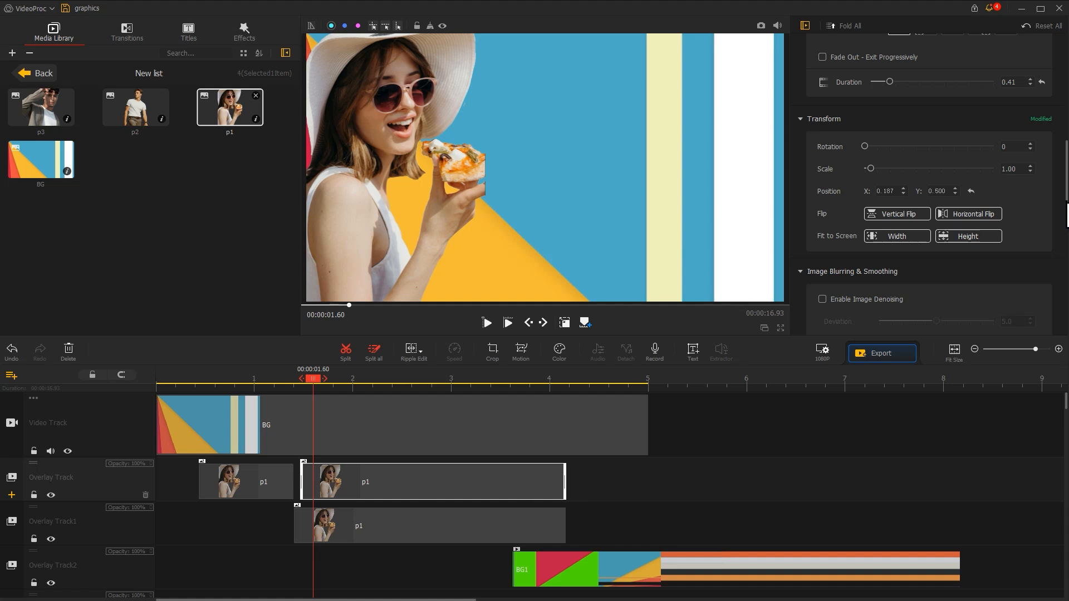
Enable progressive Fade In on the copied p1 clip with a duration of 0.38 s
scroll(1067, 214, up, 3)
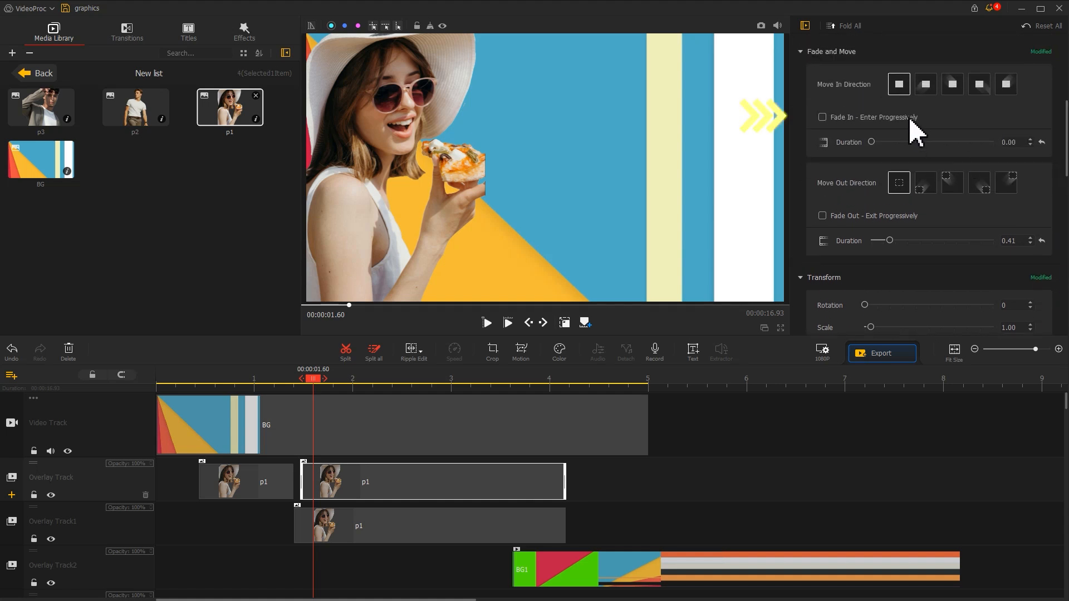
click(903, 119)
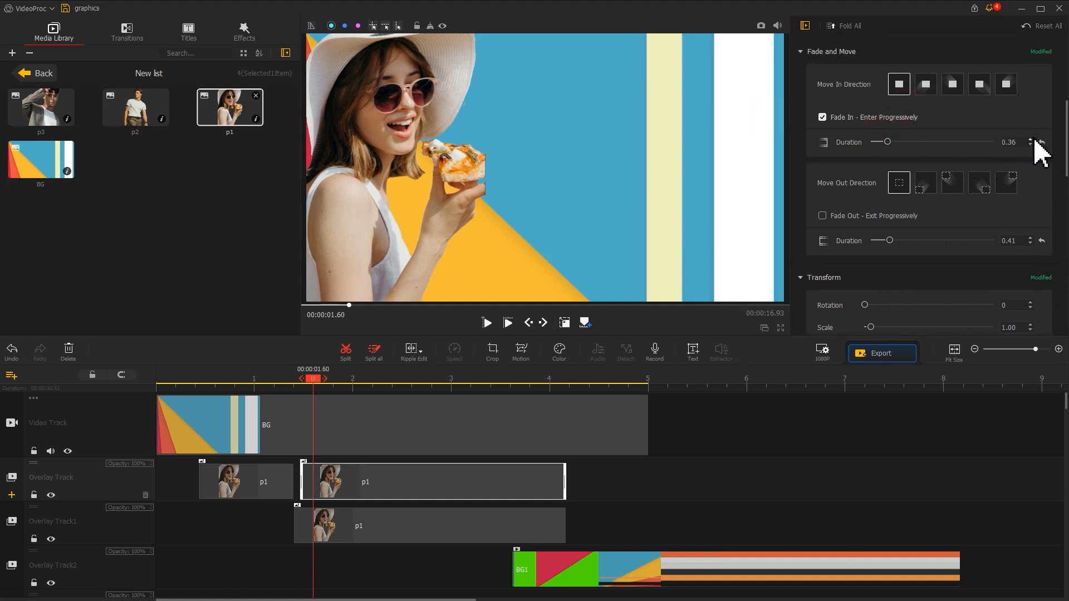
scroll(1065, 146, down, 3)
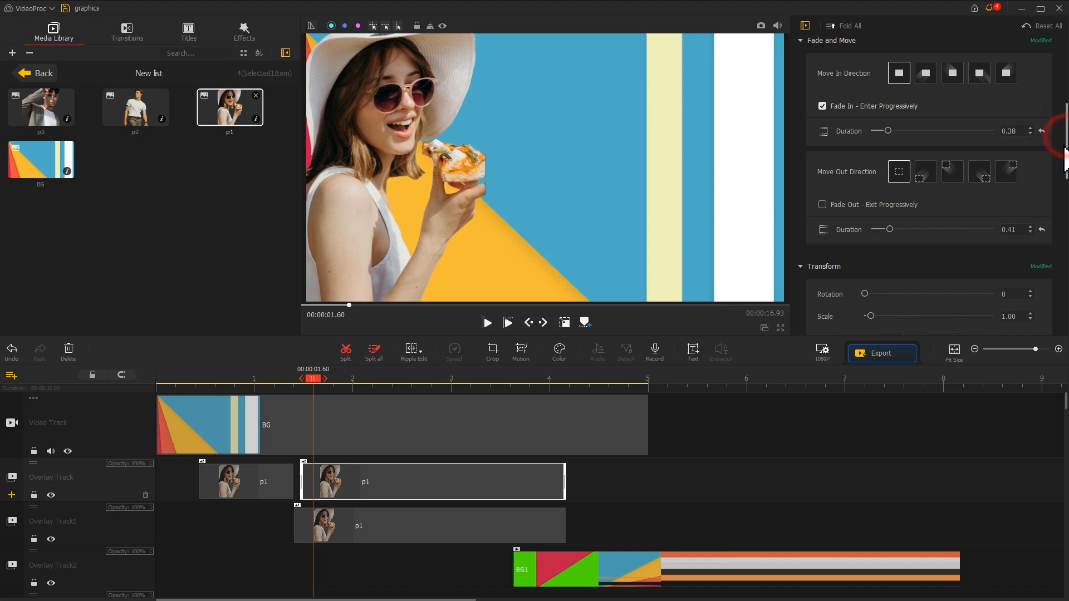
Scale the copied p1 clip to 1.65 at X position 0.193 and set its blend mode to Color Burn
click(881, 224)
drag(882, 223, 876, 224)
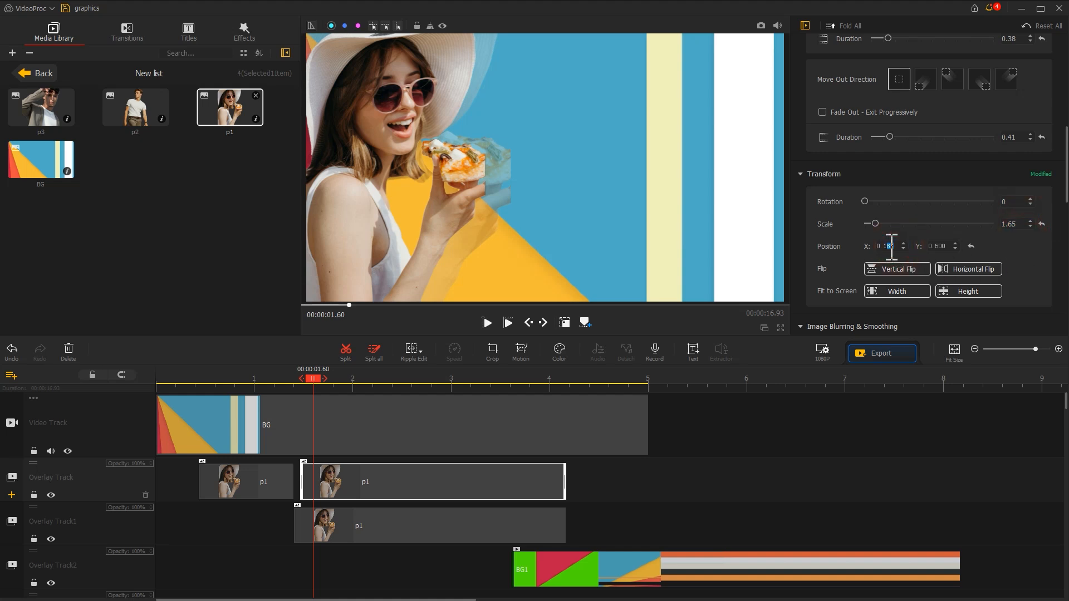
text(93)
scroll(1053, 244, down, 10)
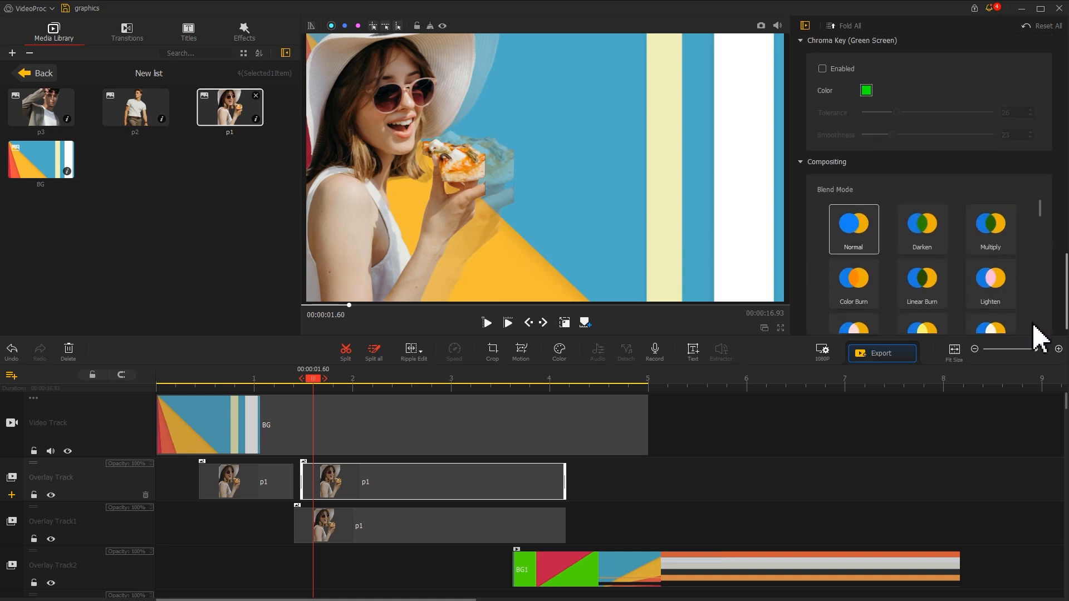
click(849, 271)
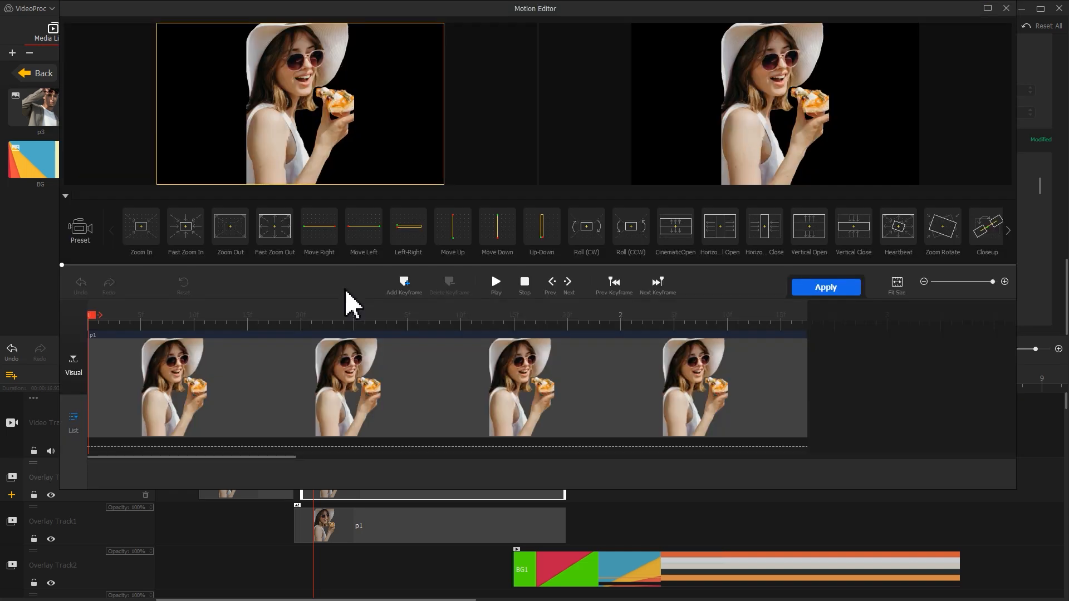
Add a motion keyframe to the copied p1 clip at 0.44 s and enlarge its frame to the full 1920x1080 picture
click(210, 321)
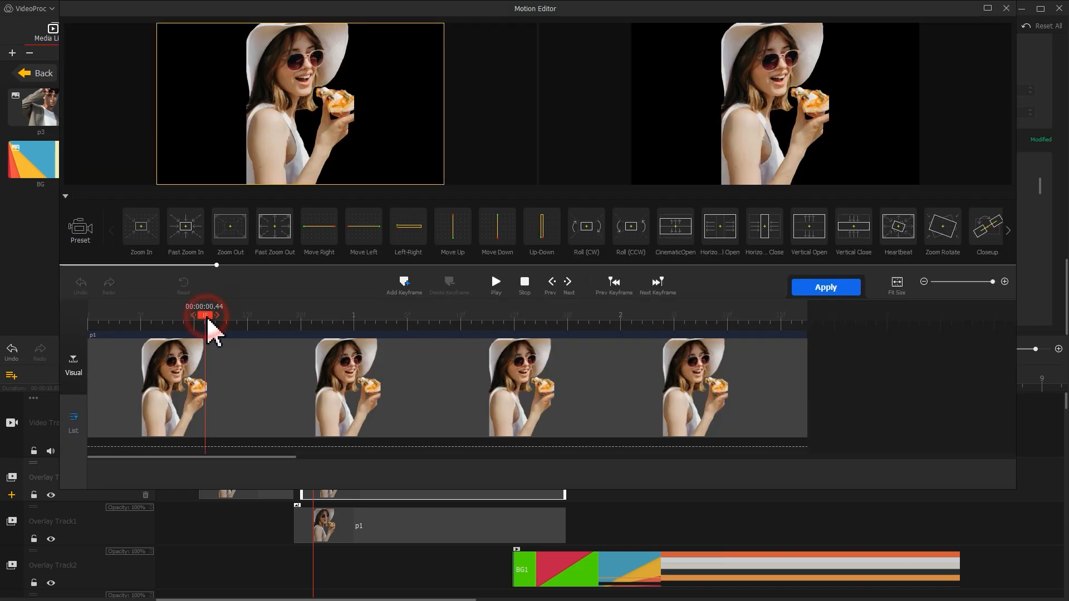
click(403, 282)
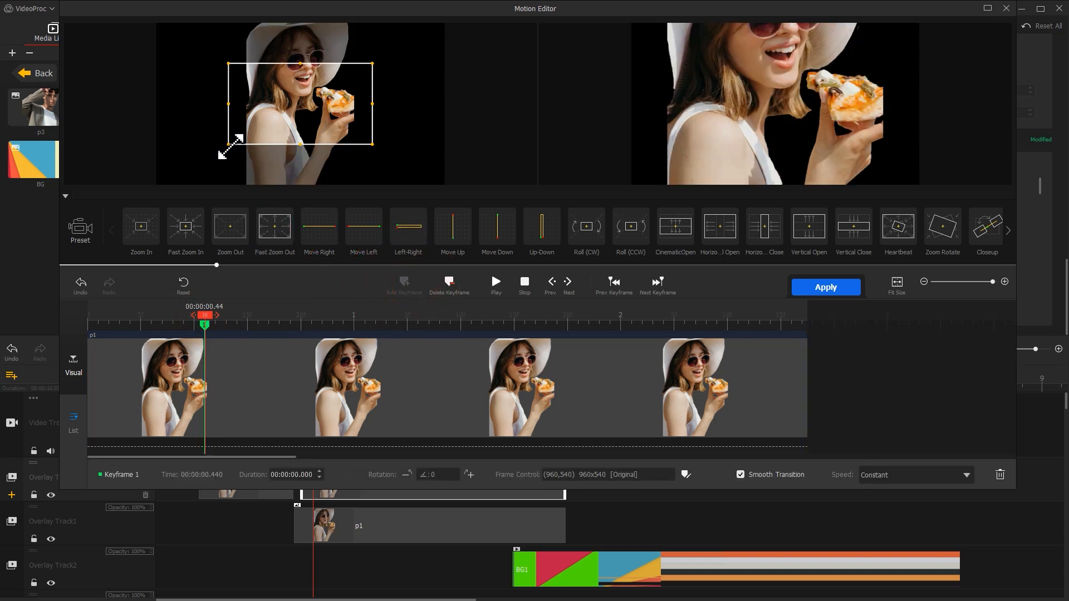
drag(229, 144, 157, 184)
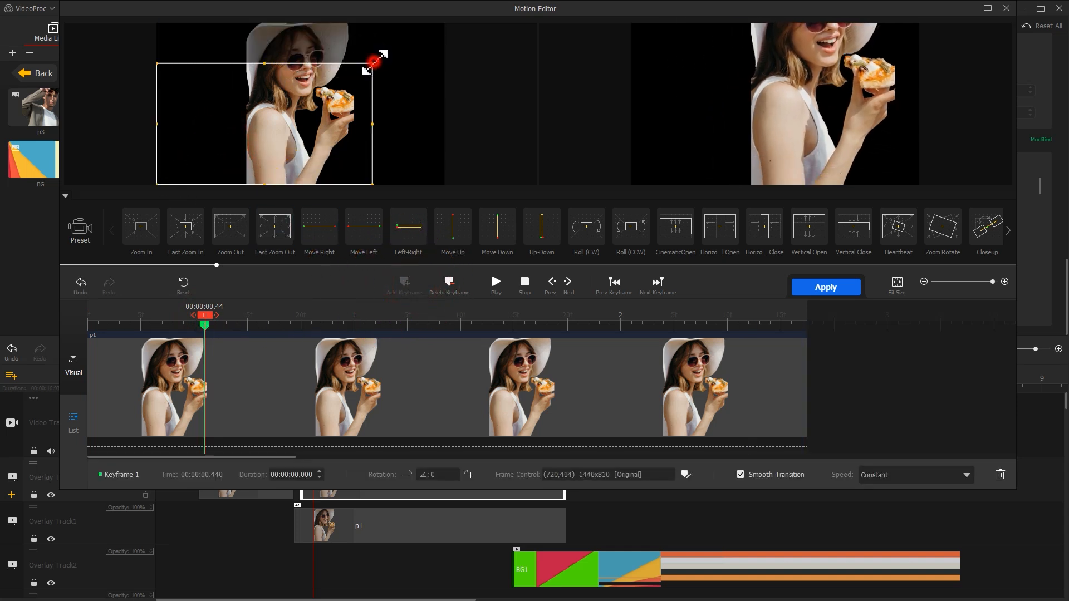
drag(374, 62, 445, 39)
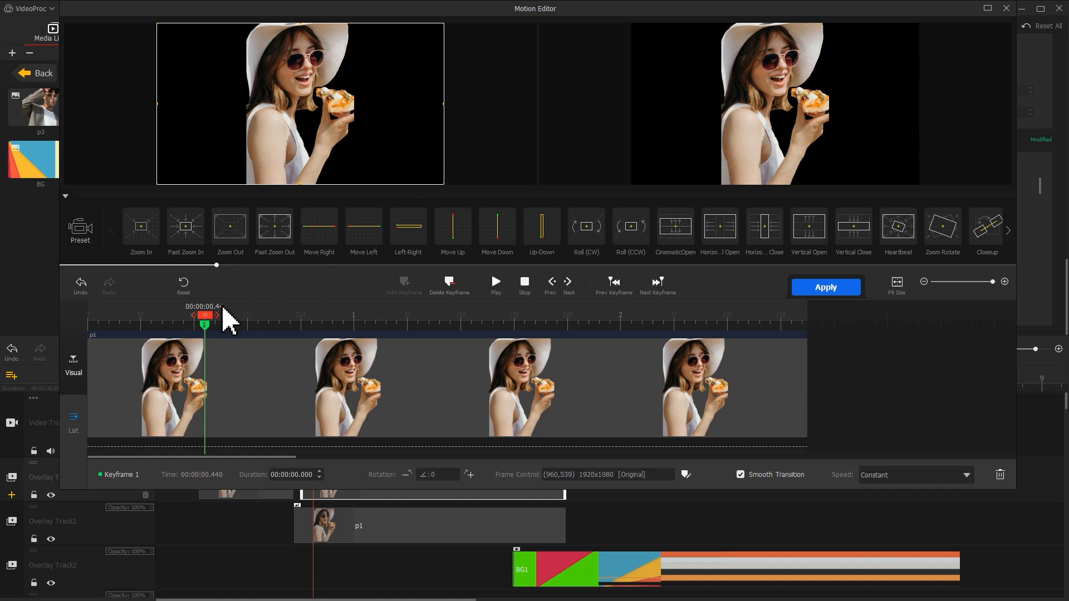
Add a second motion keyframe at the clip's end, 2.70 s, with a 1088x612 frame positioned at (769,773)
drag(205, 315, 840, 305)
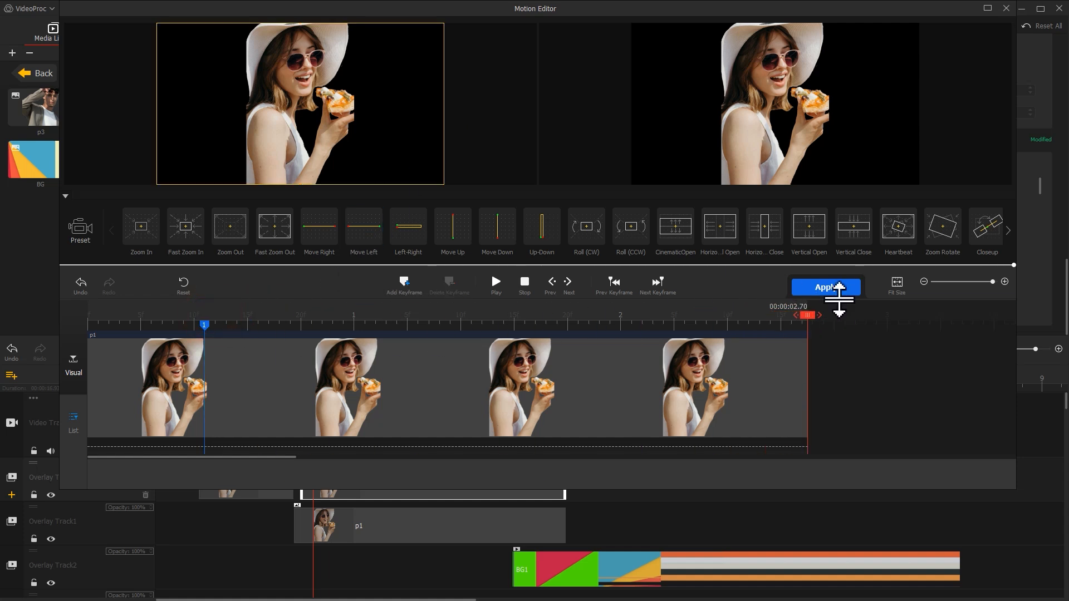
click(412, 293)
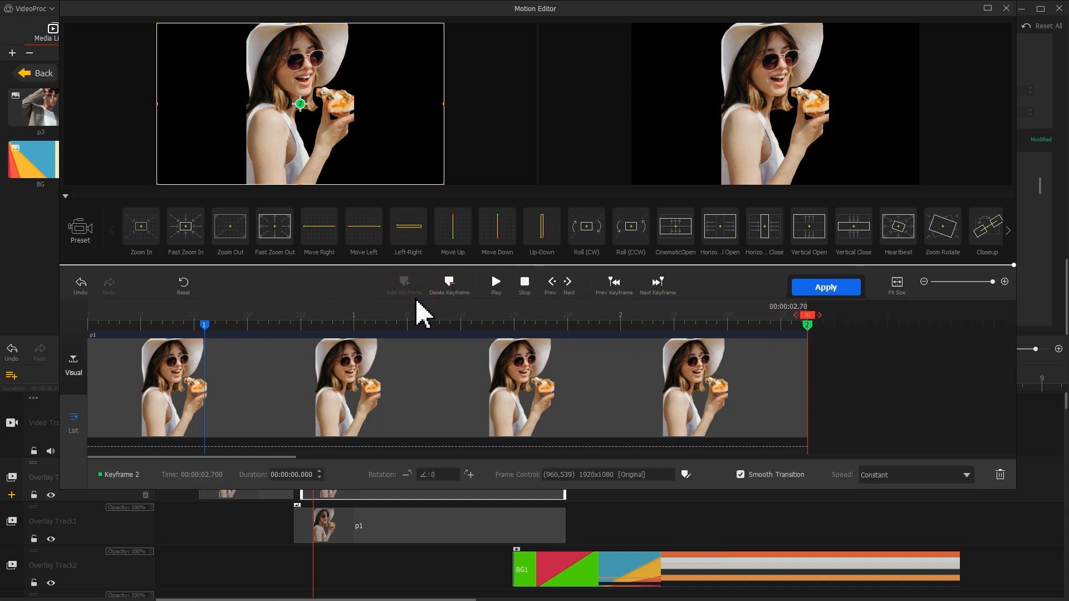
click(685, 474)
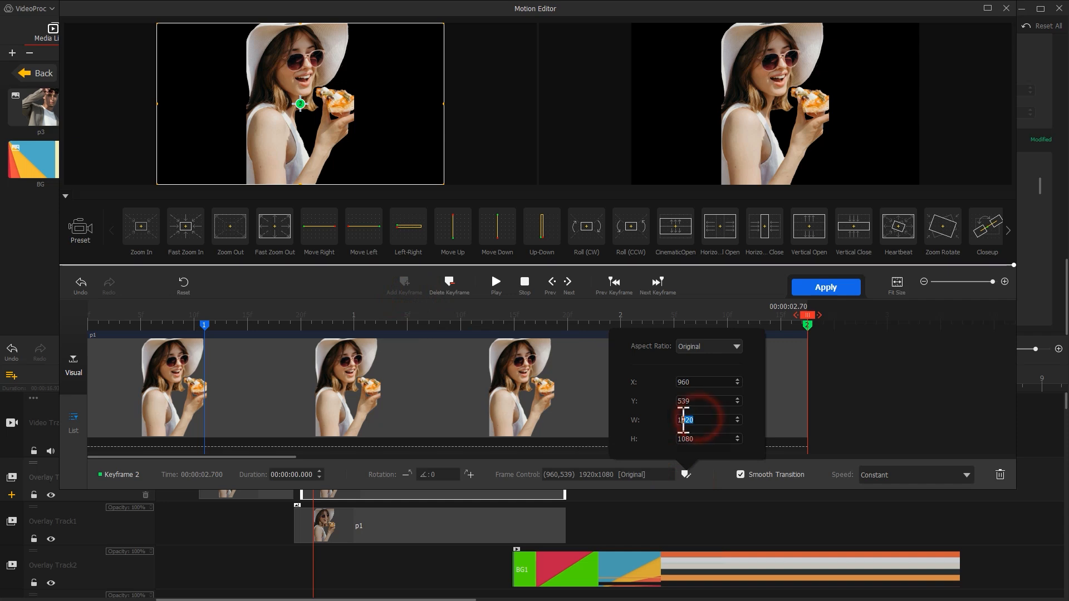
text(1088)
key(Return)
drag(683, 419, 675, 406)
text(773)
key(Return)
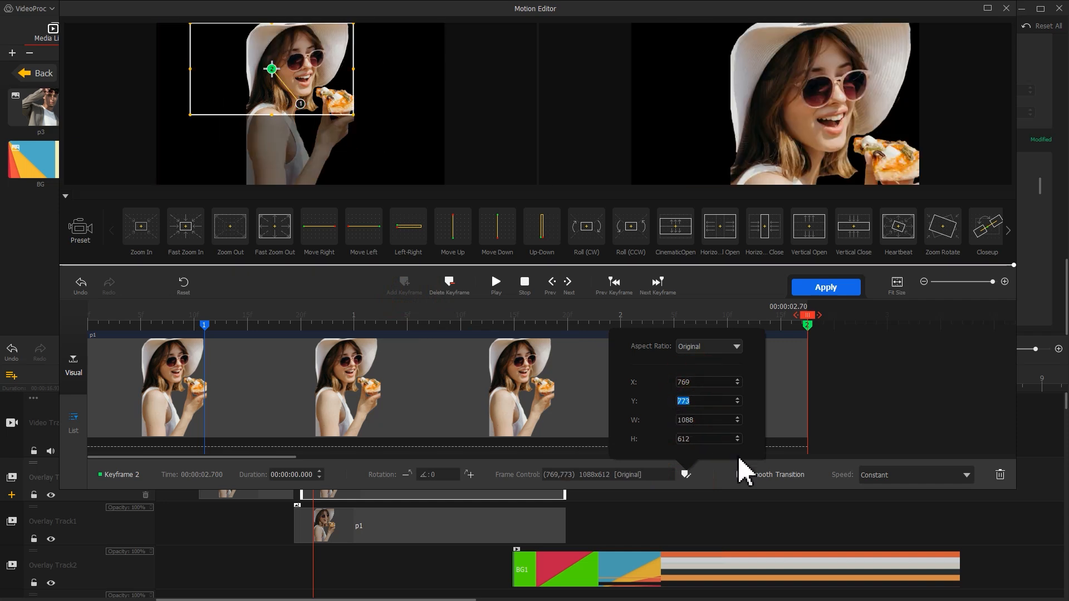
Set the second keyframe's speed to Smooth Speed Down 1 and apply the motion to the copied p1 clip
click(903, 474)
click(918, 570)
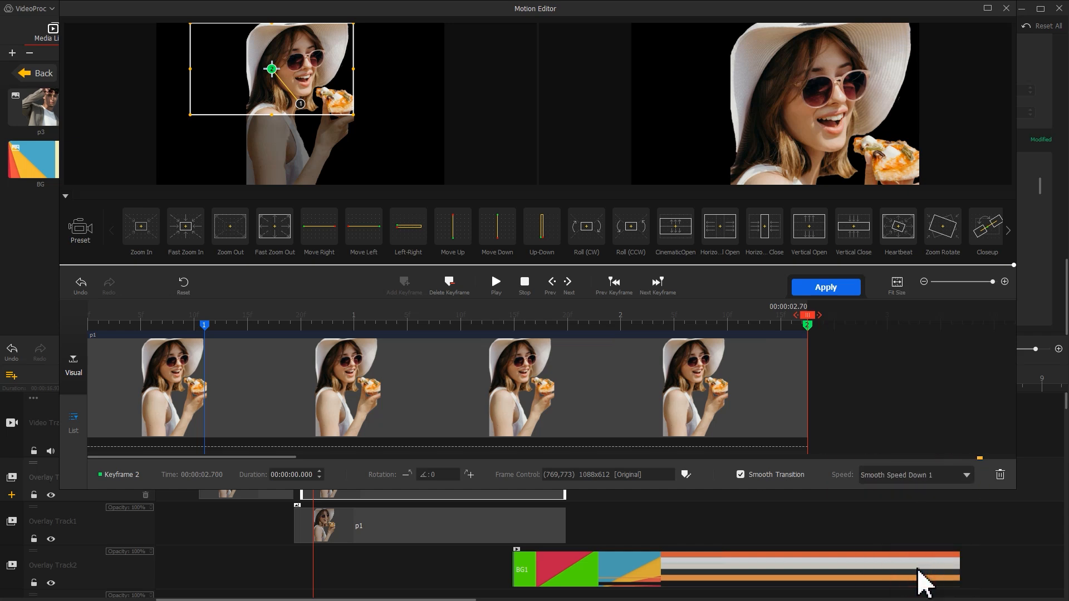
click(835, 288)
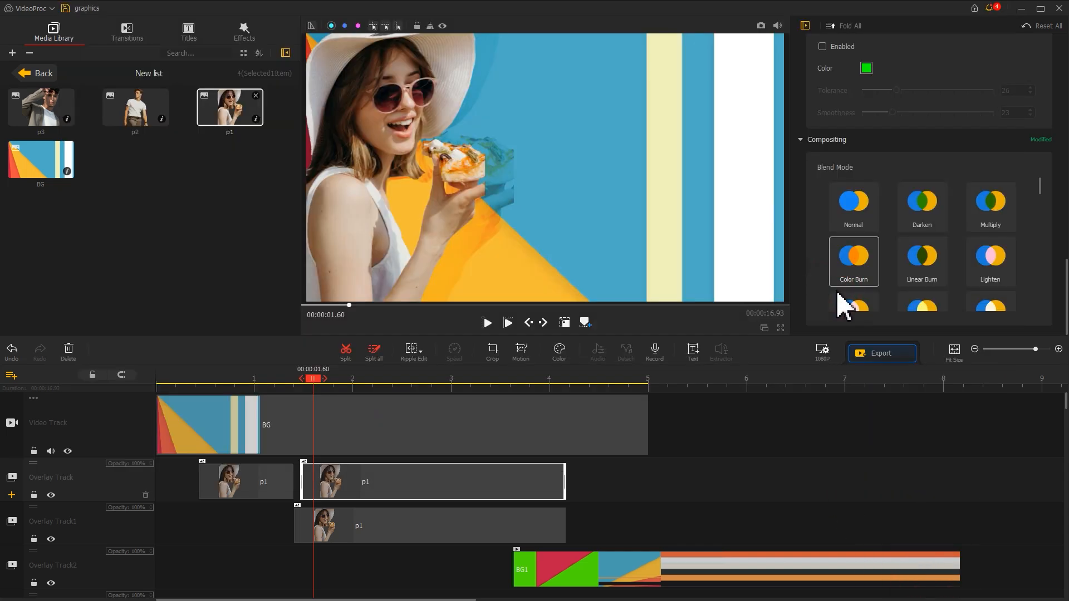
Place the p2 picture on Overlay Track3 at 5.40 s and fit it to the screen height
click(694, 385)
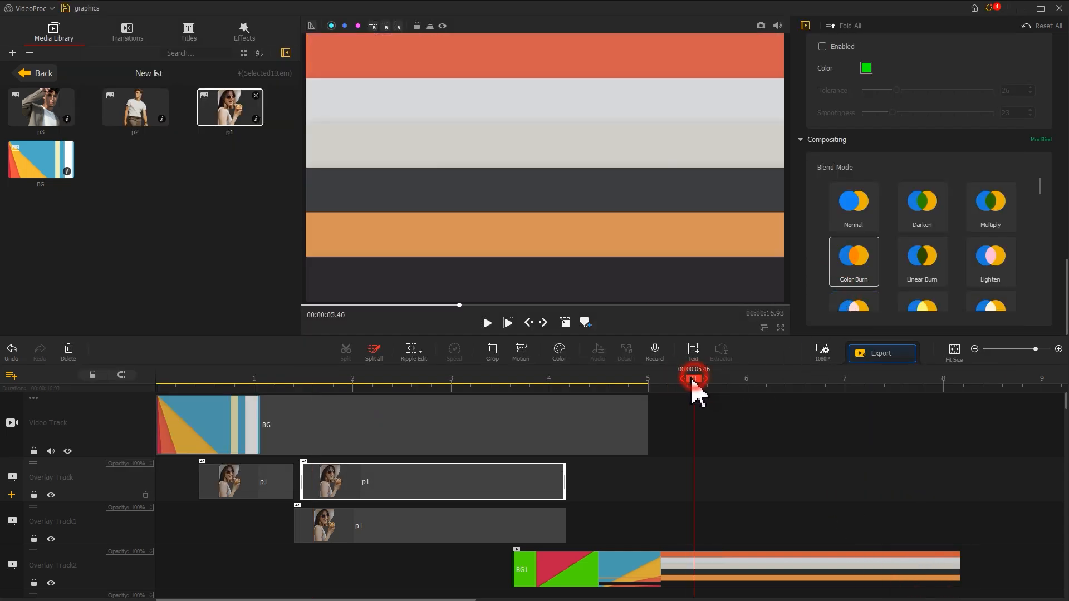
scroll(740, 490, down, 5)
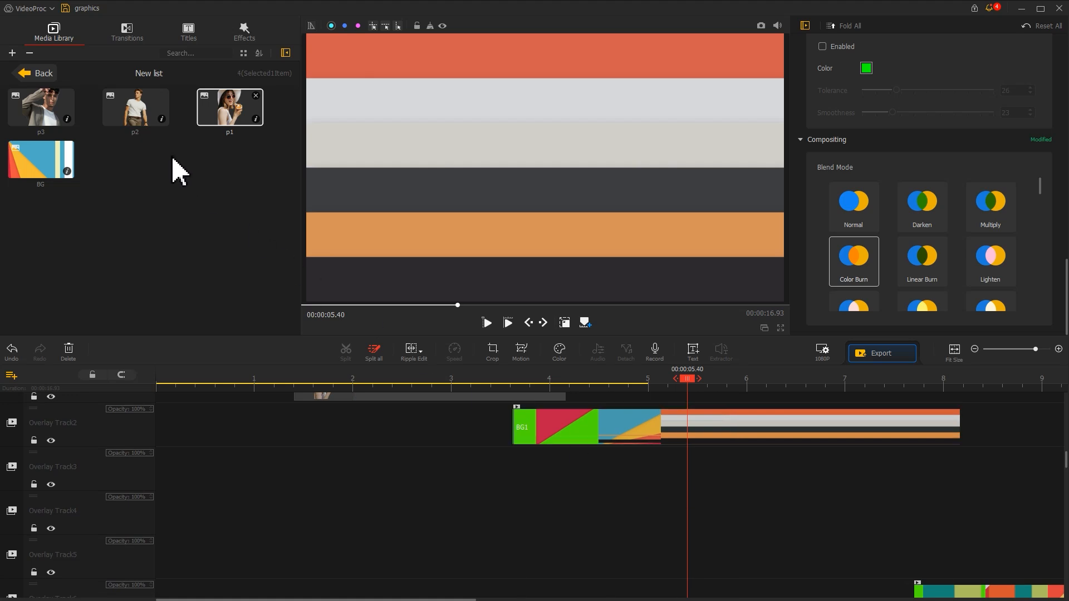
drag(141, 127, 972, 472)
scroll(929, 178, up, 10)
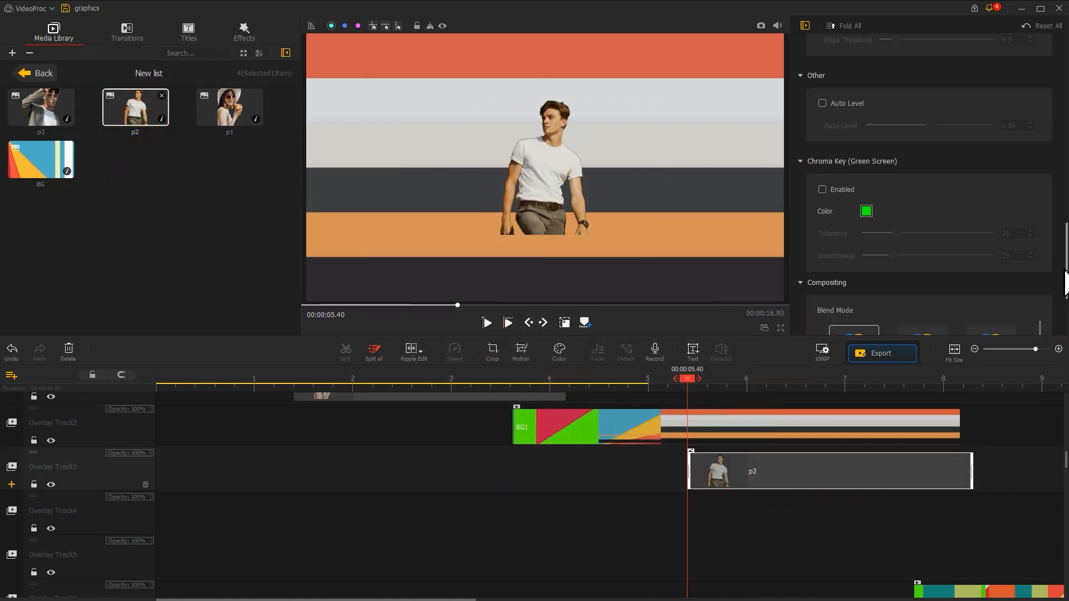
click(977, 186)
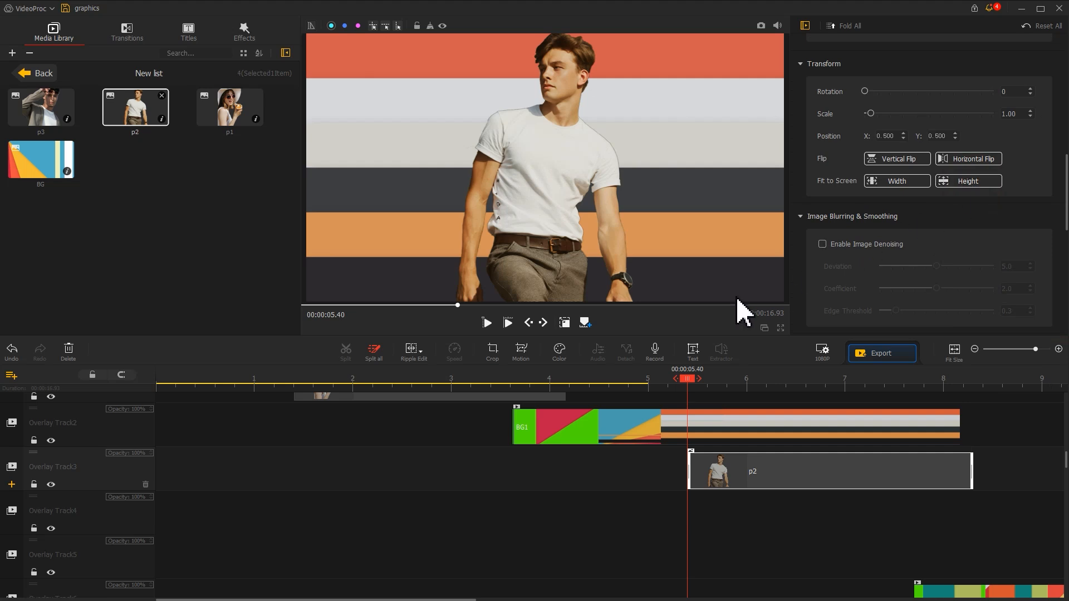
Add a motion keyframe at the start of the p2 clip and enlarge its frame to the full 1920x1080 picture
click(521, 356)
click(403, 285)
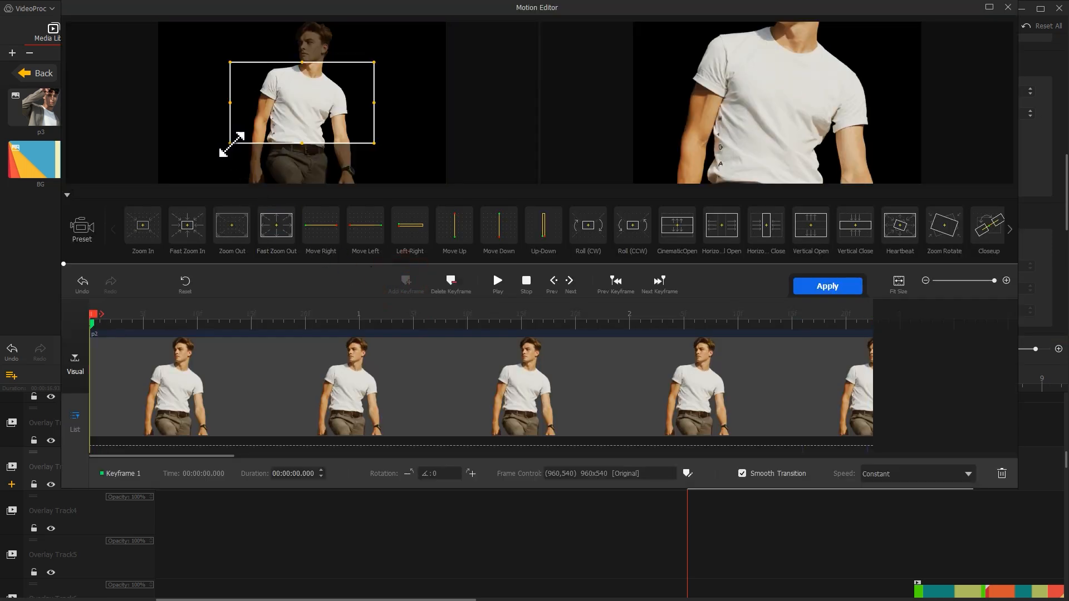
drag(231, 146, 191, 186)
drag(372, 62, 446, 23)
Add a second motion keyframe to p2 at 0.52 s with the speed Smooth Speed Down 1
drag(211, 315, 243, 320)
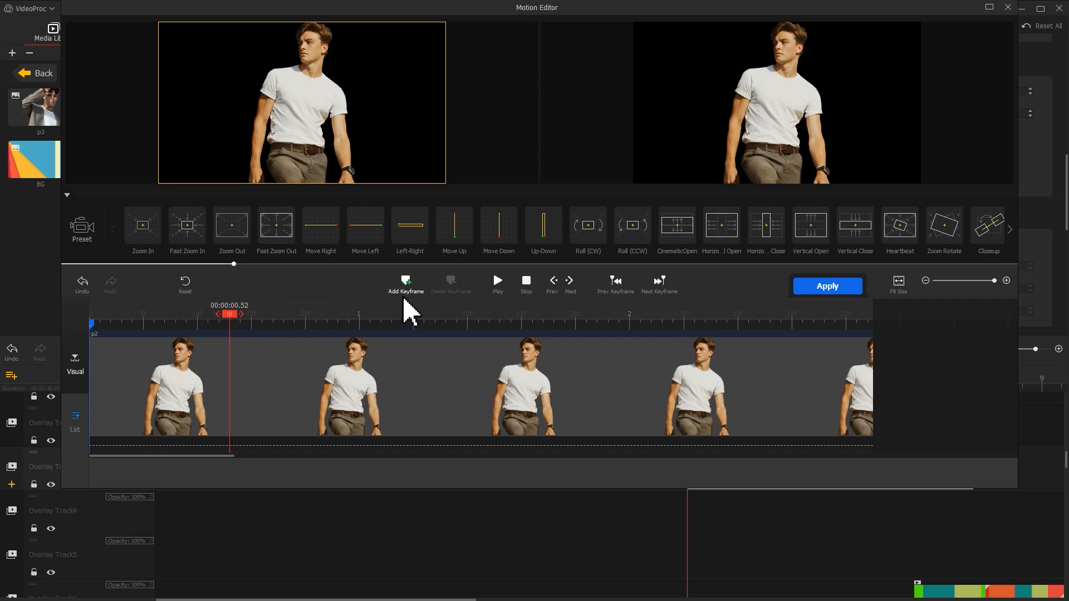
click(405, 284)
click(944, 474)
click(961, 582)
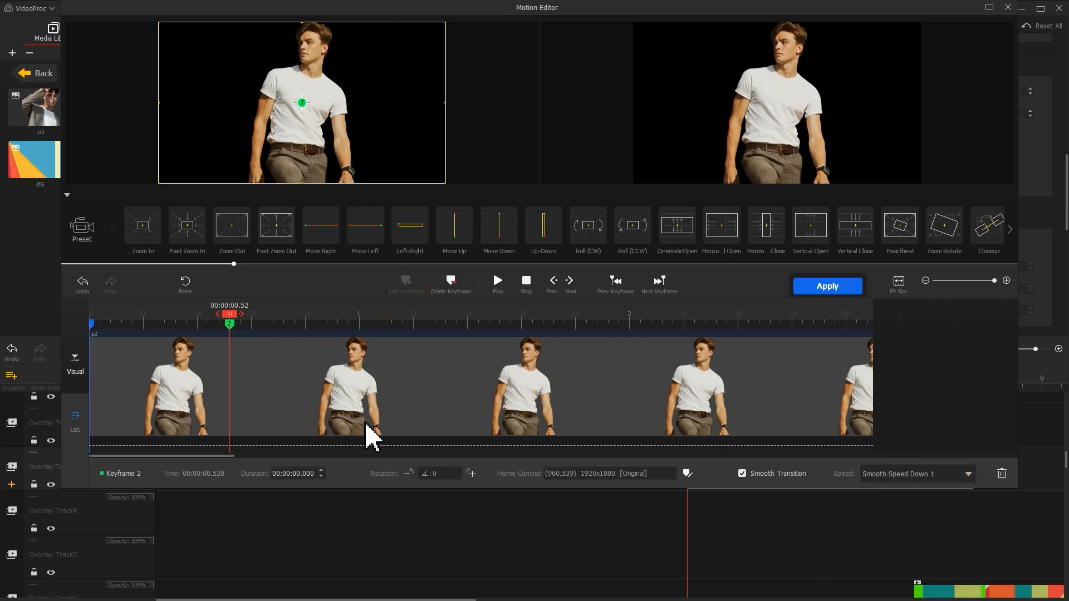
Move the first p2 keyframe's frame upward out of the picture and apply the motion to p2
click(93, 324)
drag(306, 170, 331, 15)
click(851, 286)
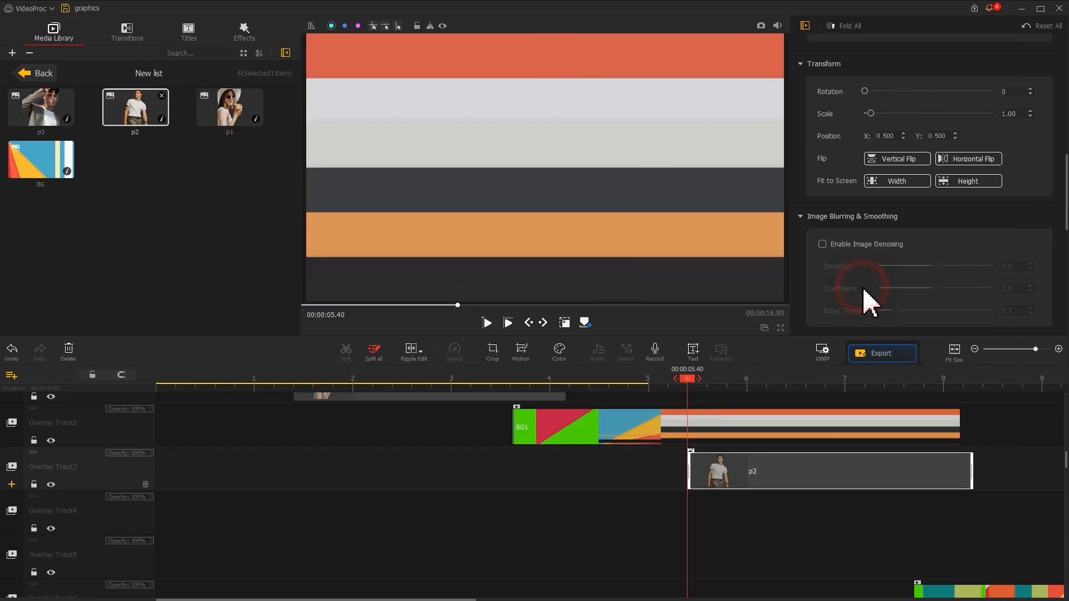
Split the p2 clip at 6.16 s and move its second piece down to Overlay Track4
click(762, 384)
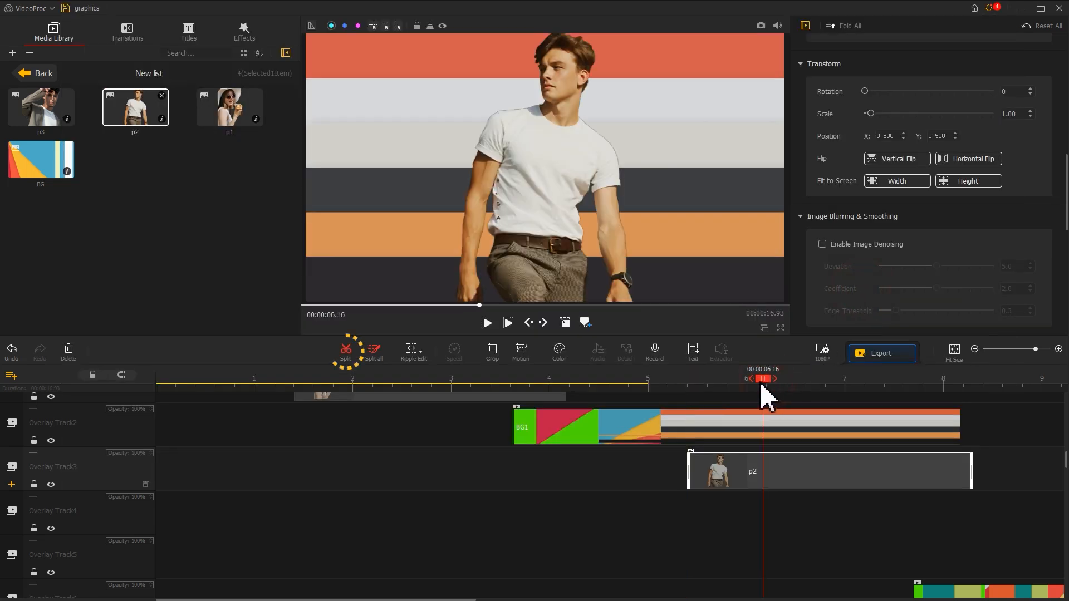
click(342, 359)
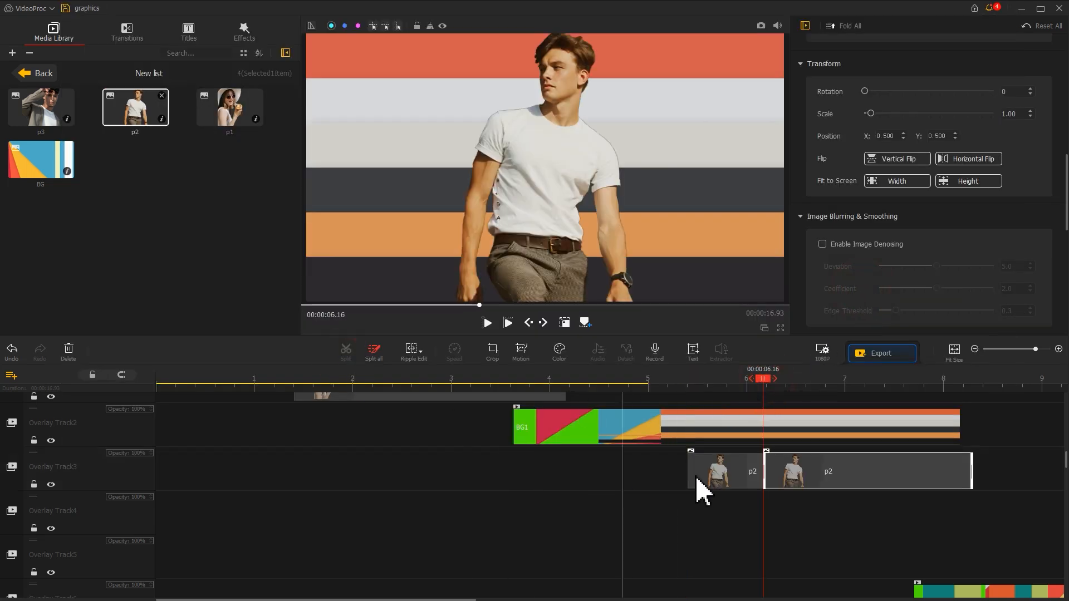
drag(769, 502, 819, 476)
Duplicate the second p2 piece onto Overlay Track3 and trim its start to about 6.30 s, keeping its end aligned with the original
key(ctrl+c)
right_click(786, 469)
click(827, 482)
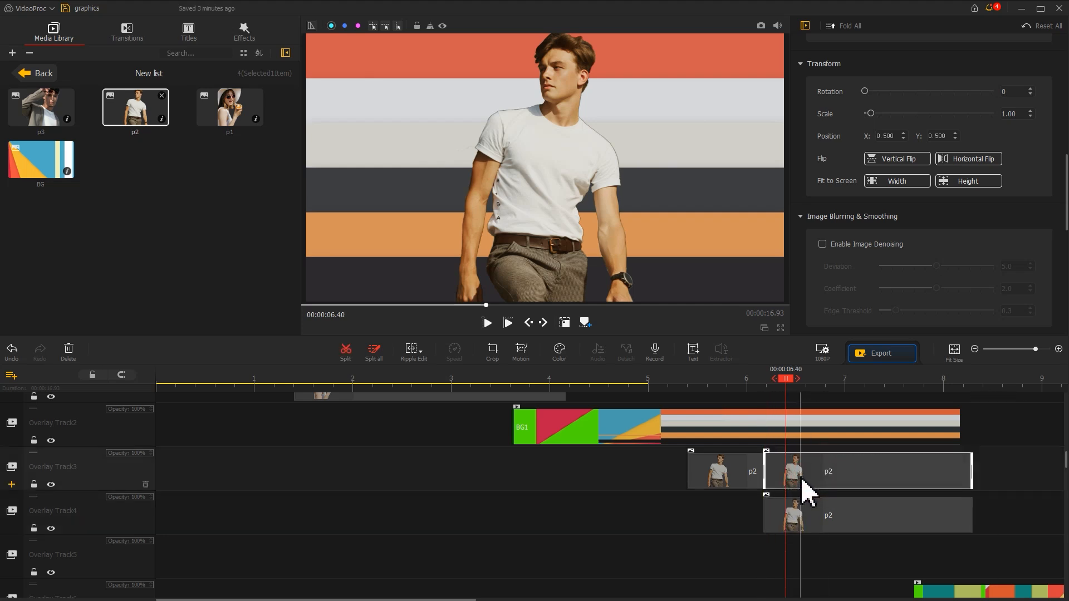
drag(763, 472, 777, 477)
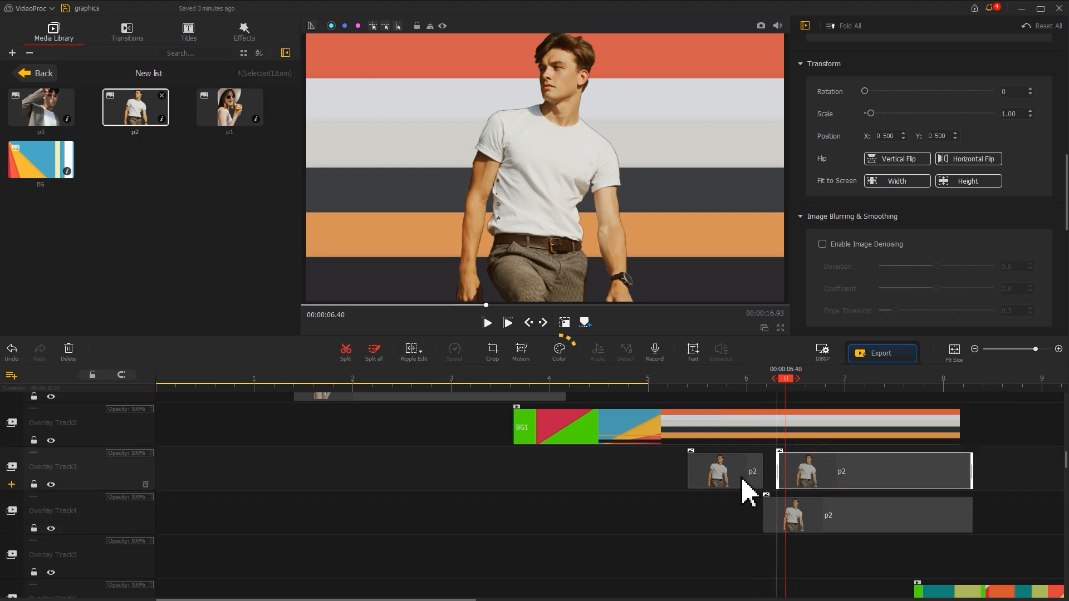
Set the trimmed p2 copy's colour exposure to 100, contrast to -100 and saturation to -100
click(558, 352)
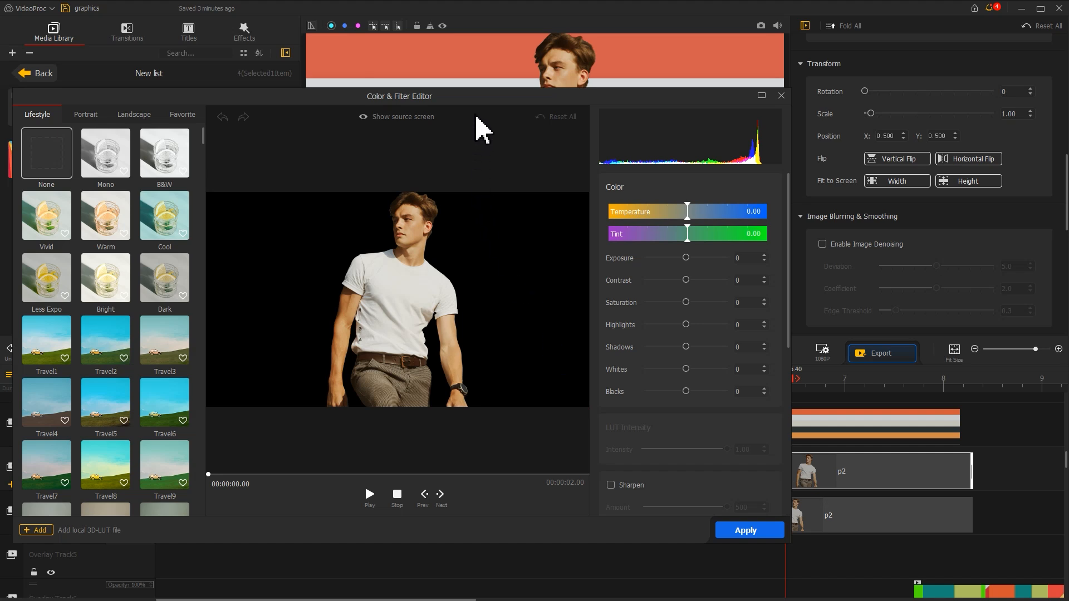
drag(484, 98, 612, 60)
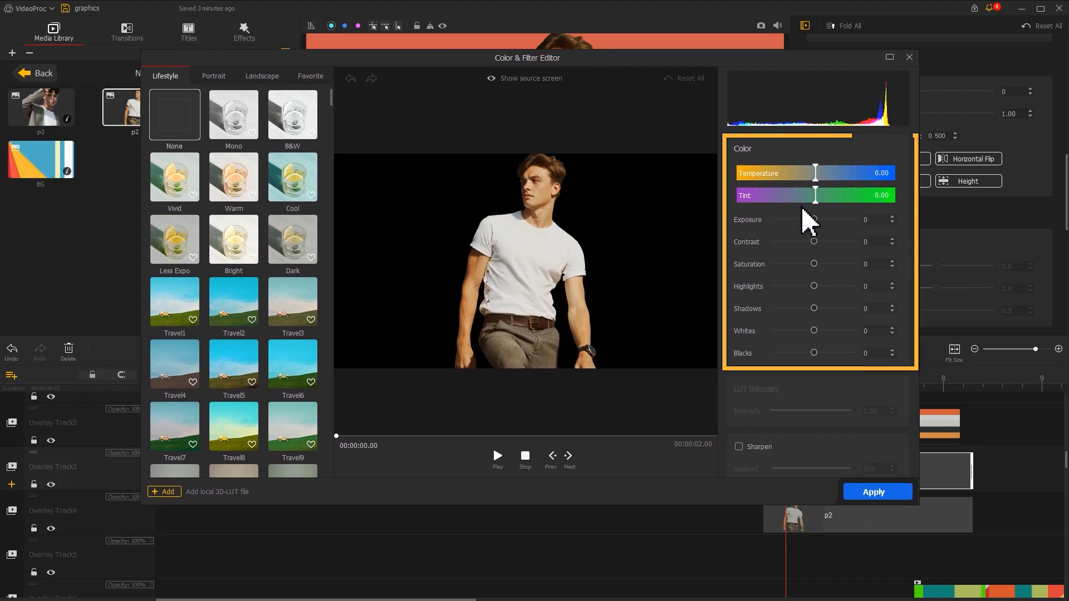
drag(814, 220, 745, 249)
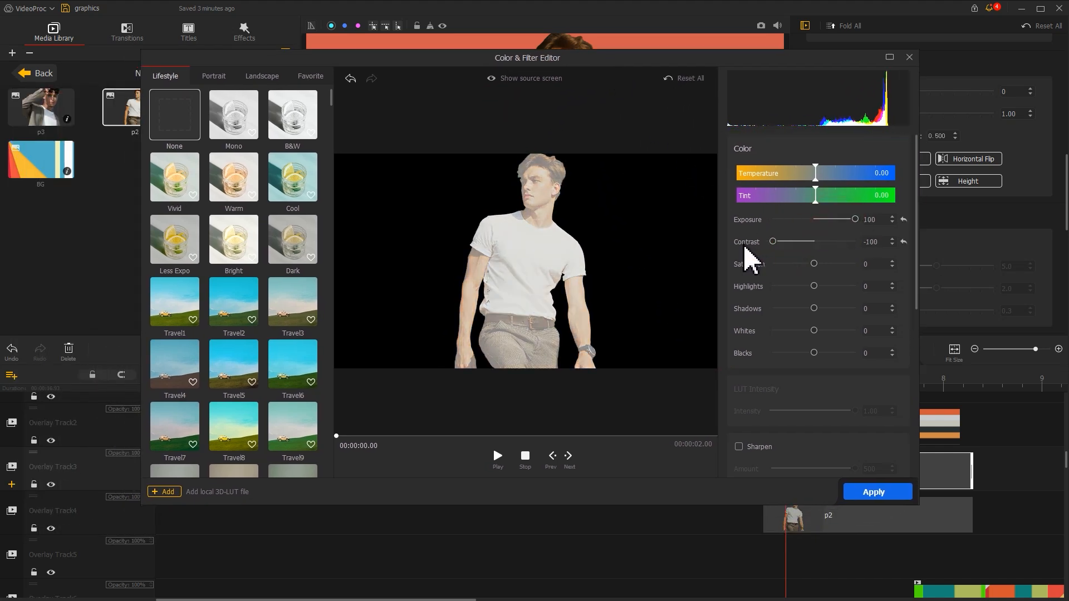
click(773, 264)
Set the p2 copy's highlights, whites and blacks to 100 and shadows to 84, and apply the colour adjustments
drag(814, 285, 870, 287)
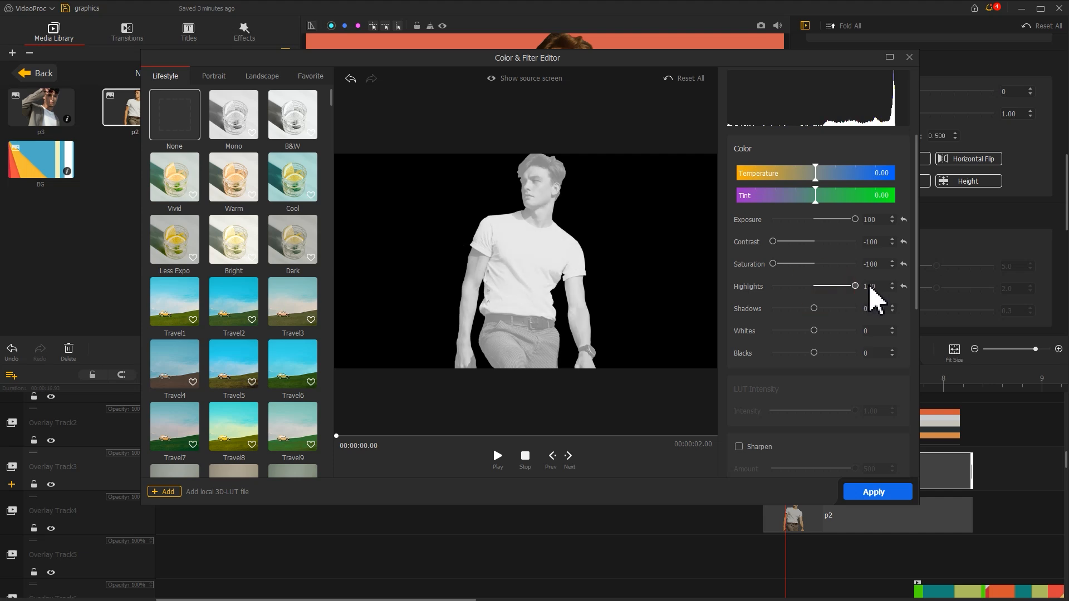
click(843, 309)
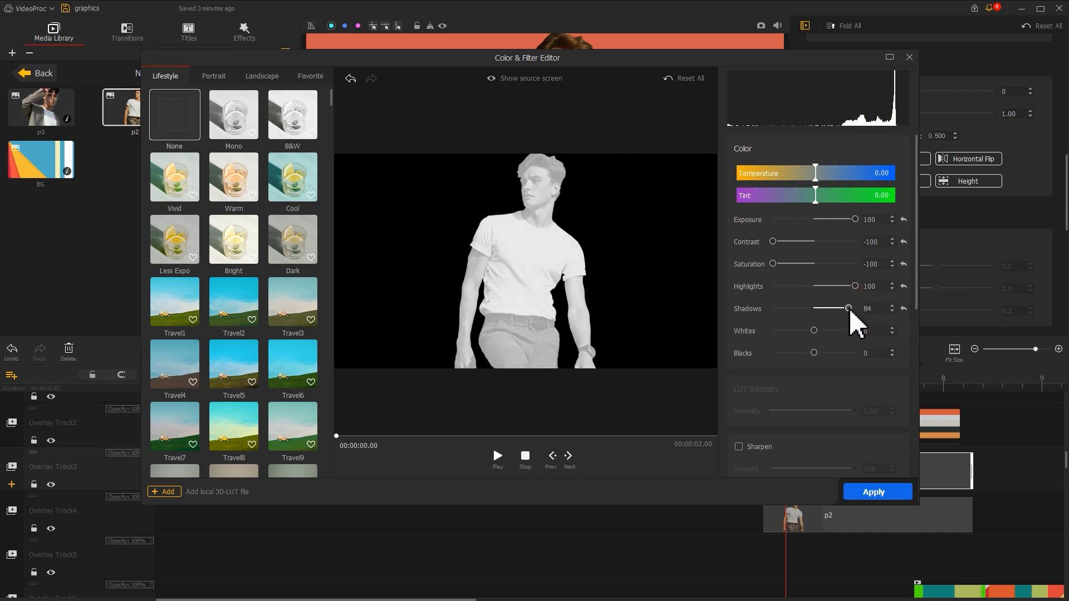
mouse_move(846, 331)
mouse_down()
mouse_move(861, 333)
mouse_move(853, 353)
mouse_up()
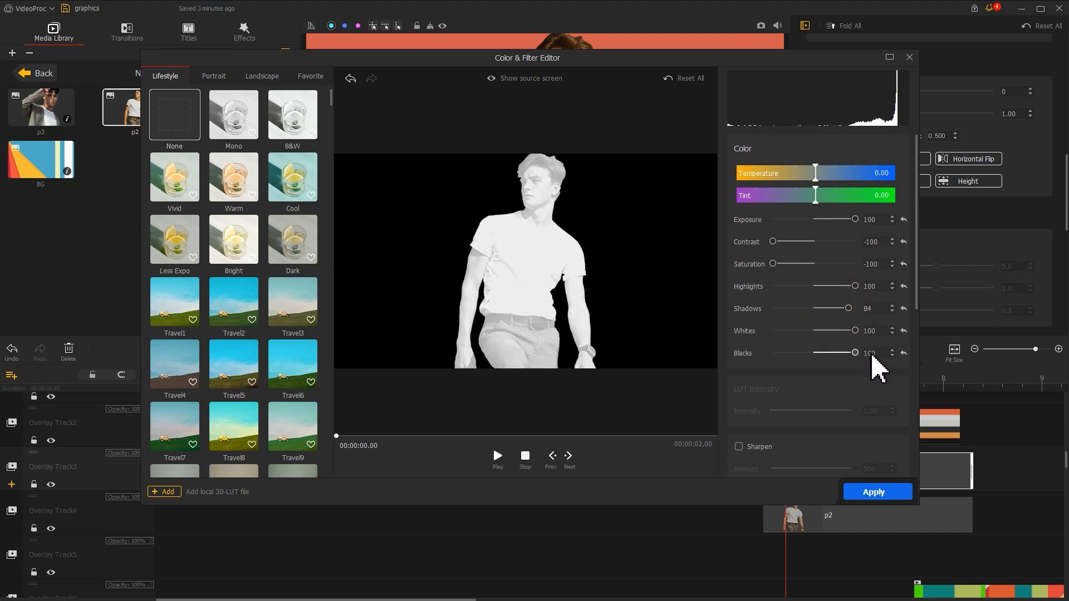
click(881, 485)
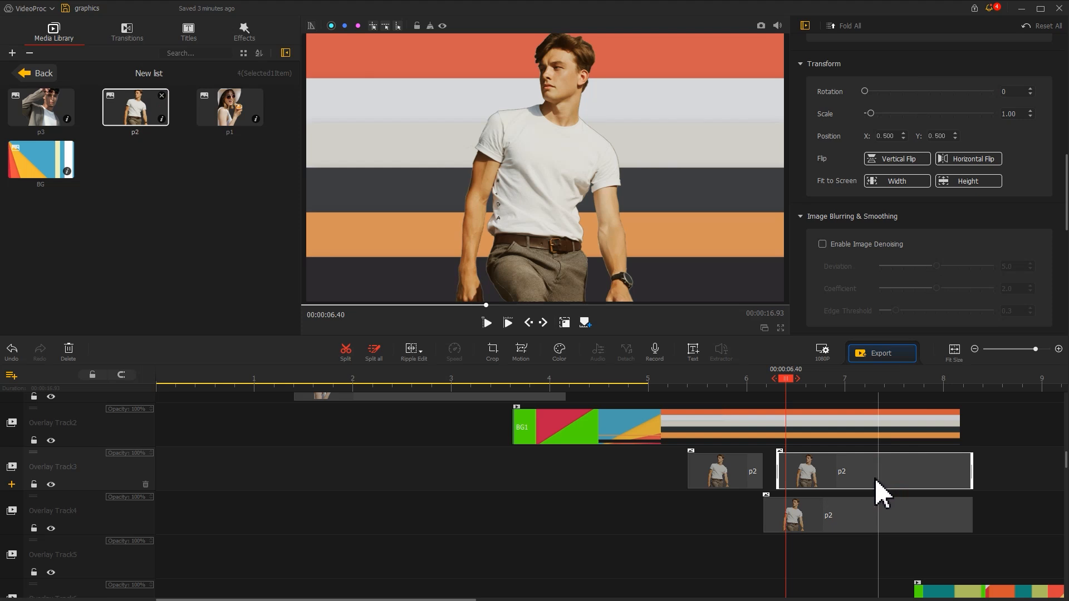
Set the p2 copy's scale to 1.69, its X position to 0.400 and its blend mode to Color Dodge
drag(888, 116, 880, 118)
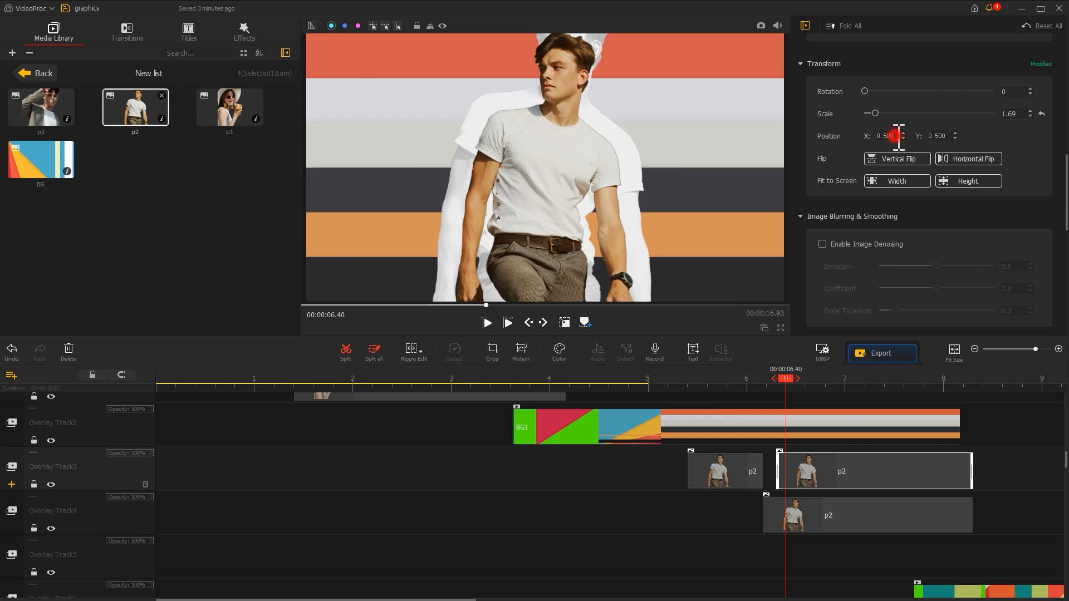
scroll(889, 136, down, 1)
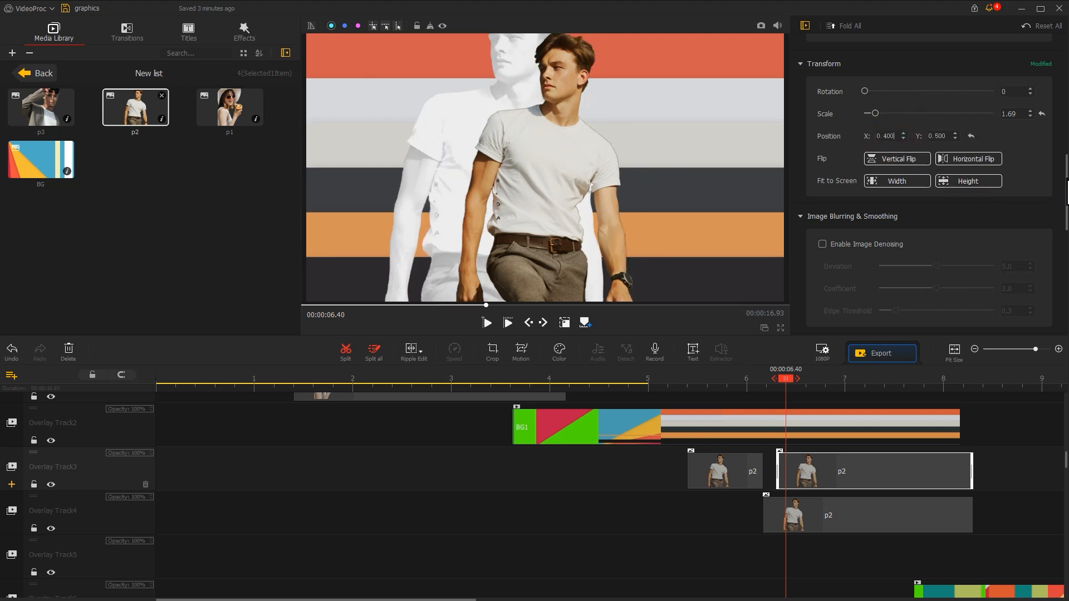
drag(1065, 184, 1038, 310)
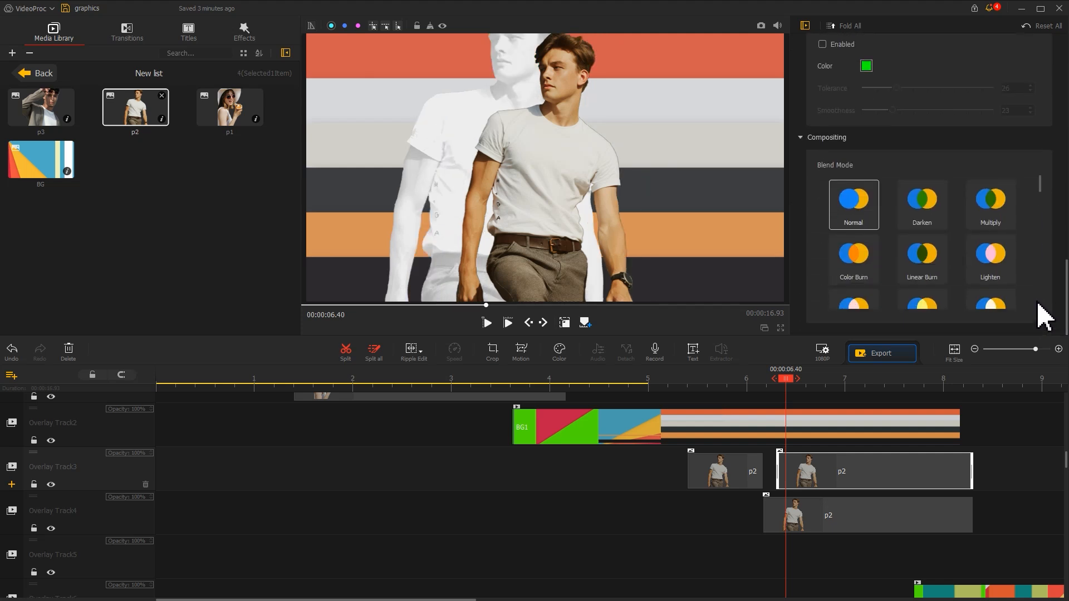
drag(1040, 190, 1039, 225)
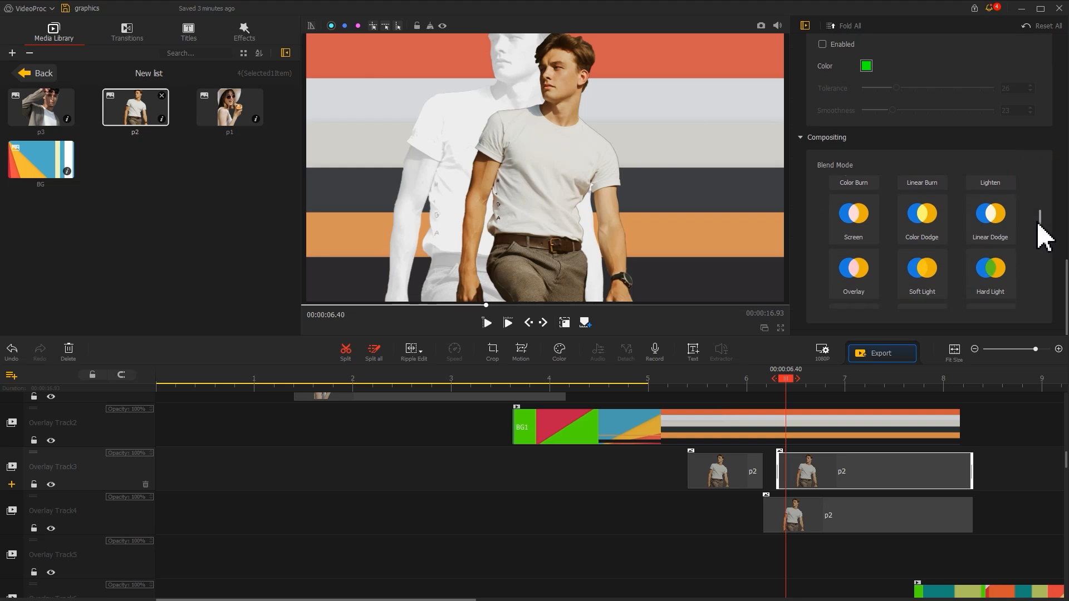
click(935, 222)
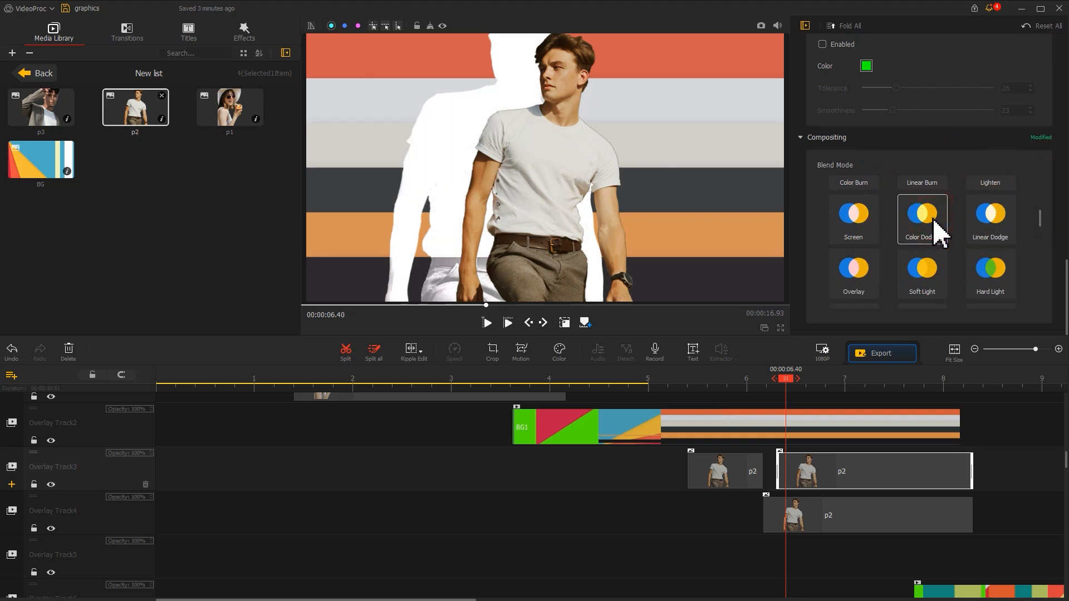
Add a motion keyframe at the start of the p2 copy and enlarge its frame to cover the whole picture
click(522, 351)
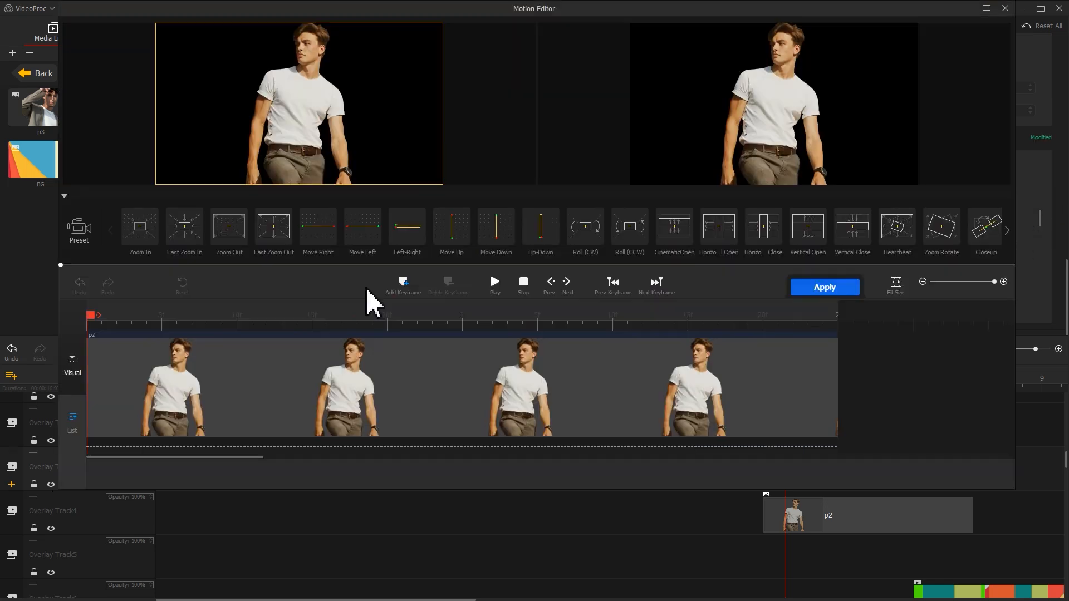
click(403, 285)
drag(226, 144, 168, 190)
drag(371, 64, 443, 22)
Add a second motion keyframe to the p2 copy at 0.52 s with the speed Smooth Speed Down 1
drag(253, 318, 295, 320)
click(400, 283)
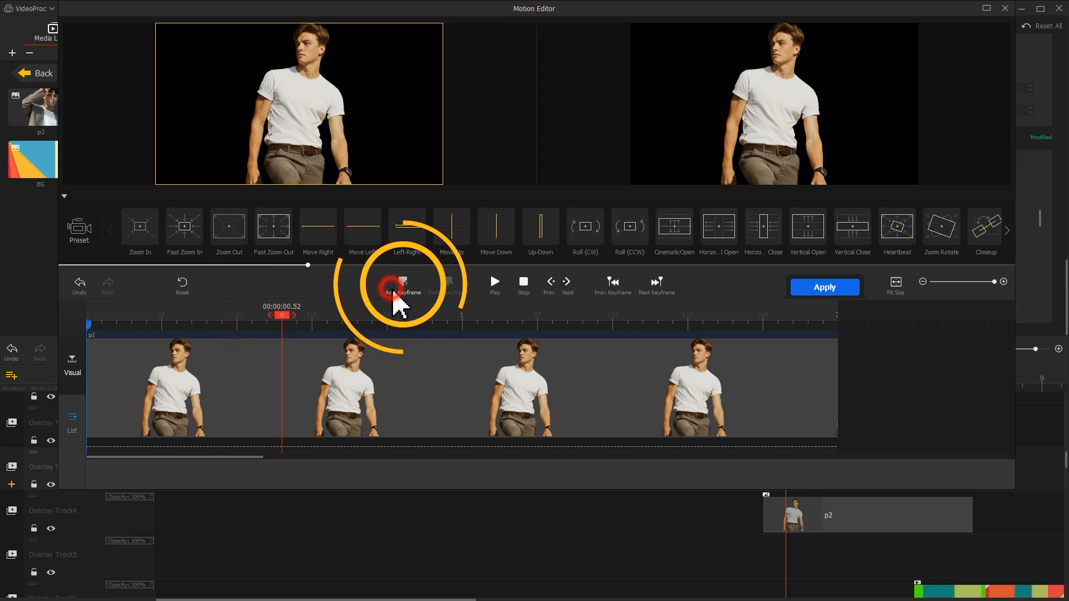
click(904, 472)
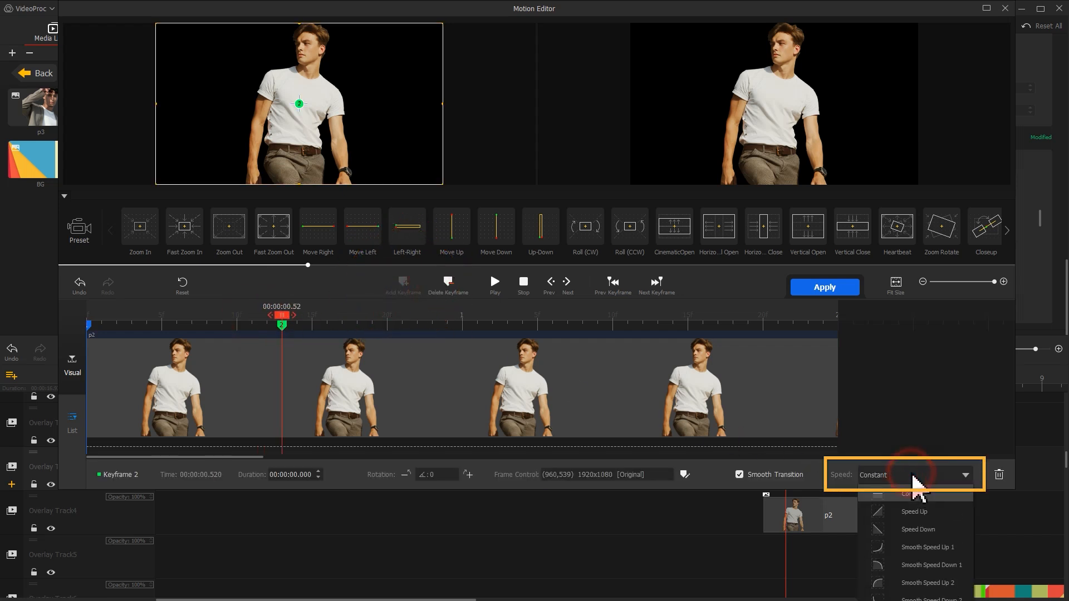
click(940, 565)
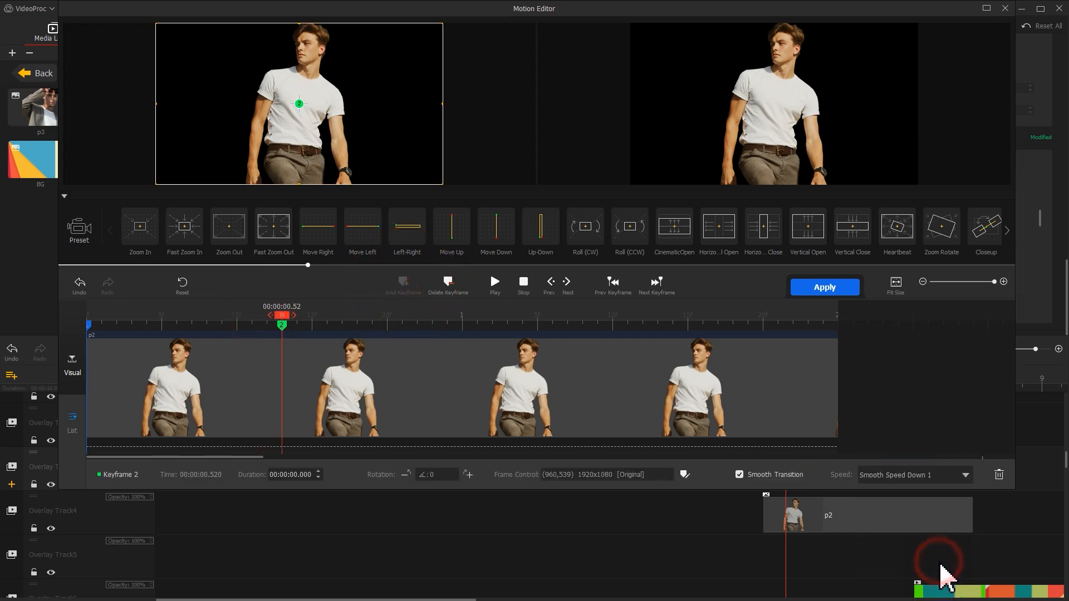
Shift the first keyframe's frame slightly left on the p2 copy and apply the motion
click(90, 325)
drag(299, 158, 284, 160)
click(823, 287)
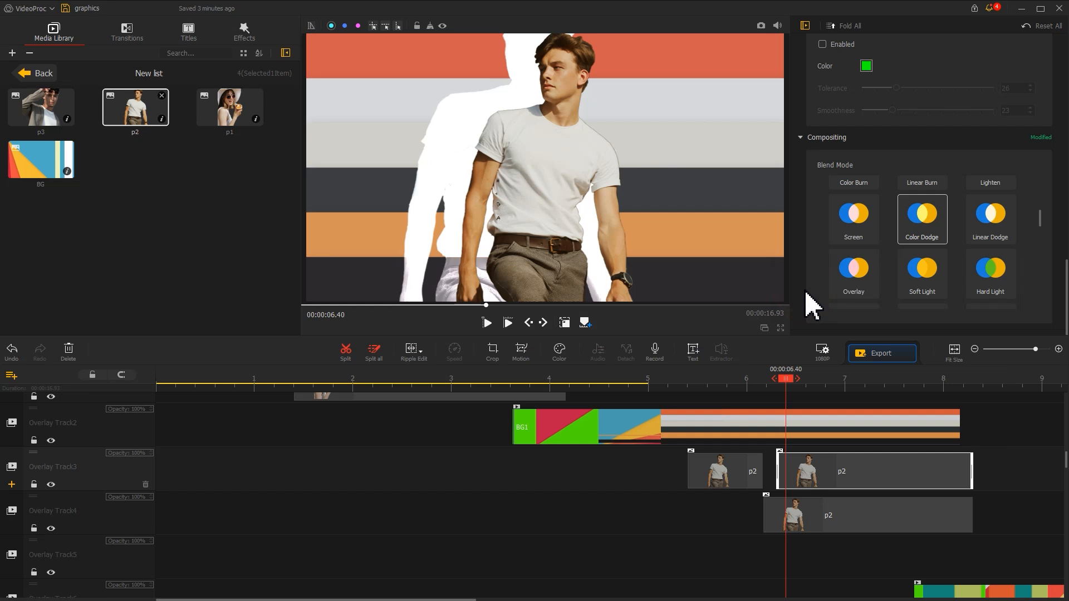
Add a motion keyframe at the start of the Overlay Track4 p2 clip with its frame enlarged to 1920x1080
click(797, 519)
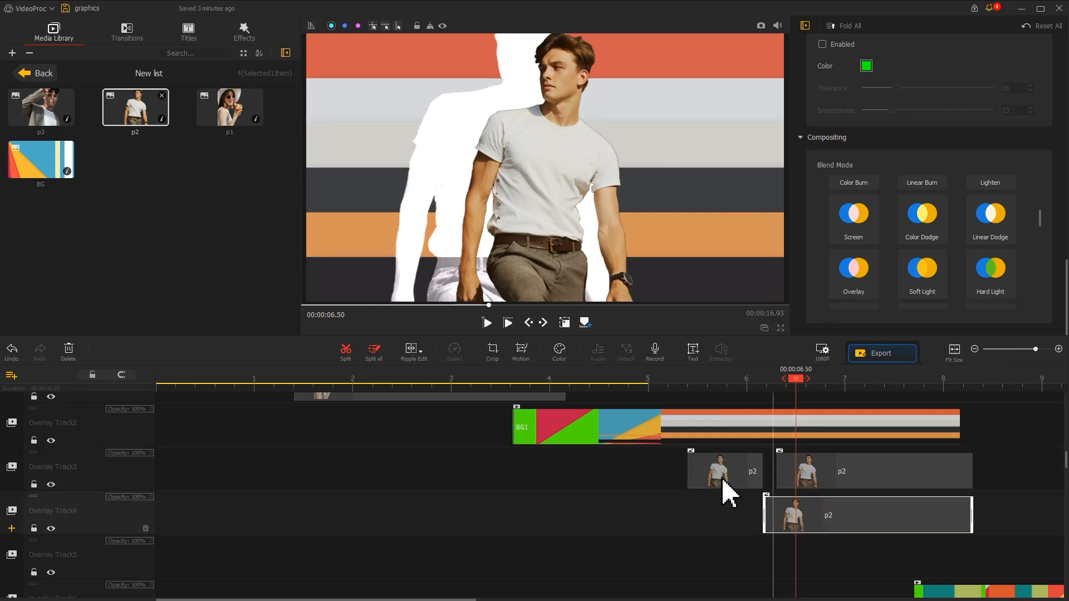
click(523, 352)
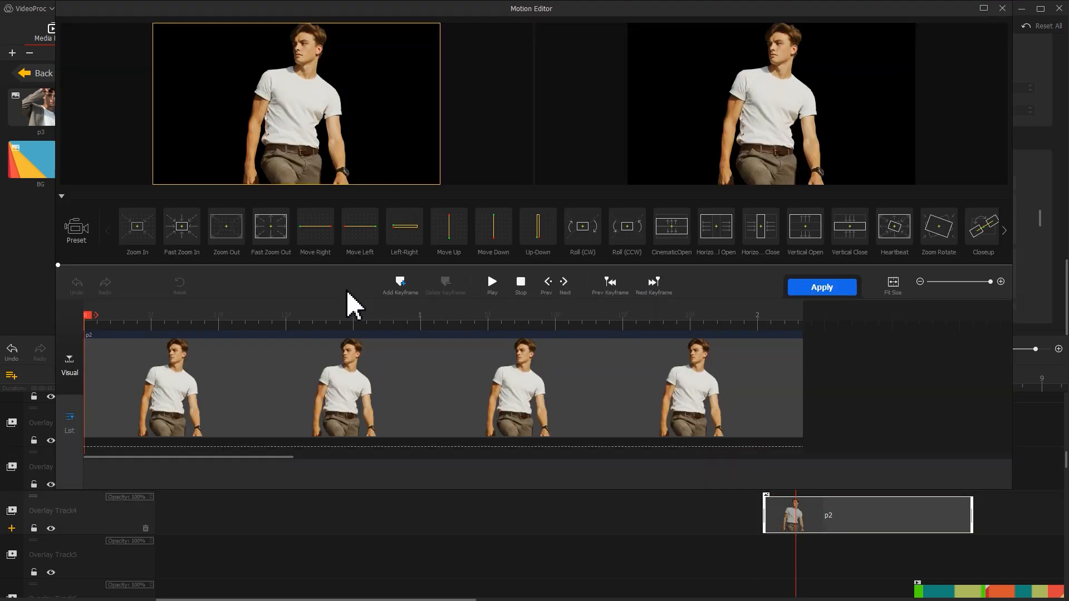
click(396, 283)
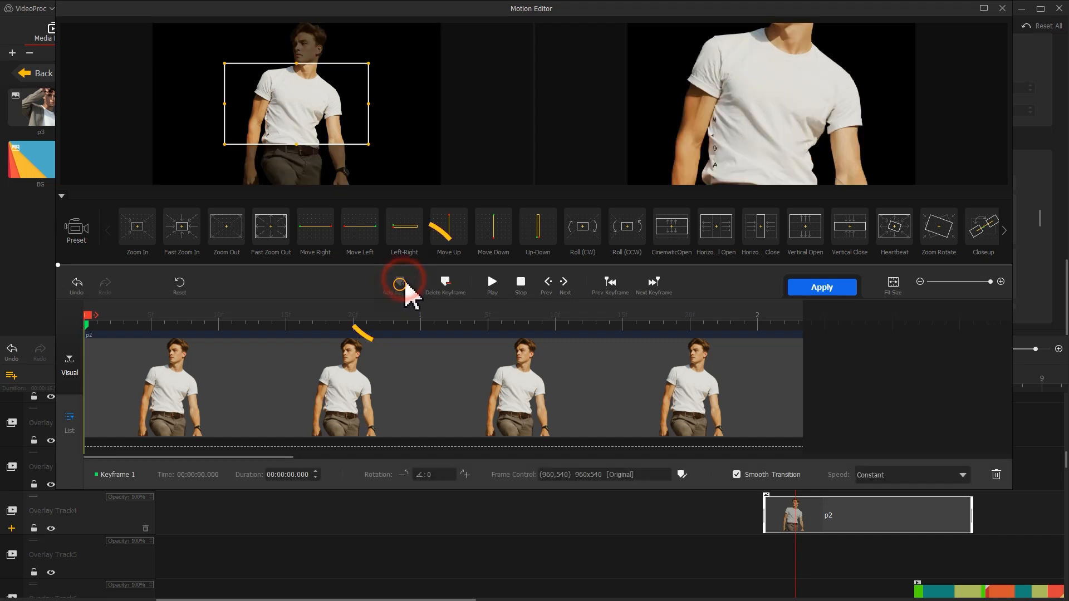
drag(225, 149, 182, 179)
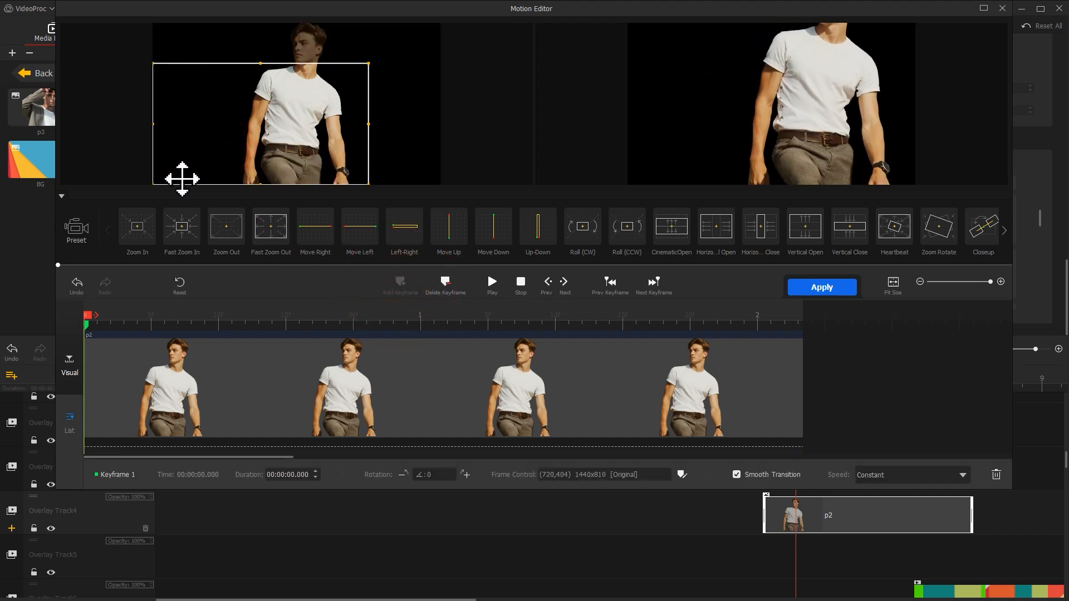
drag(368, 61, 432, 44)
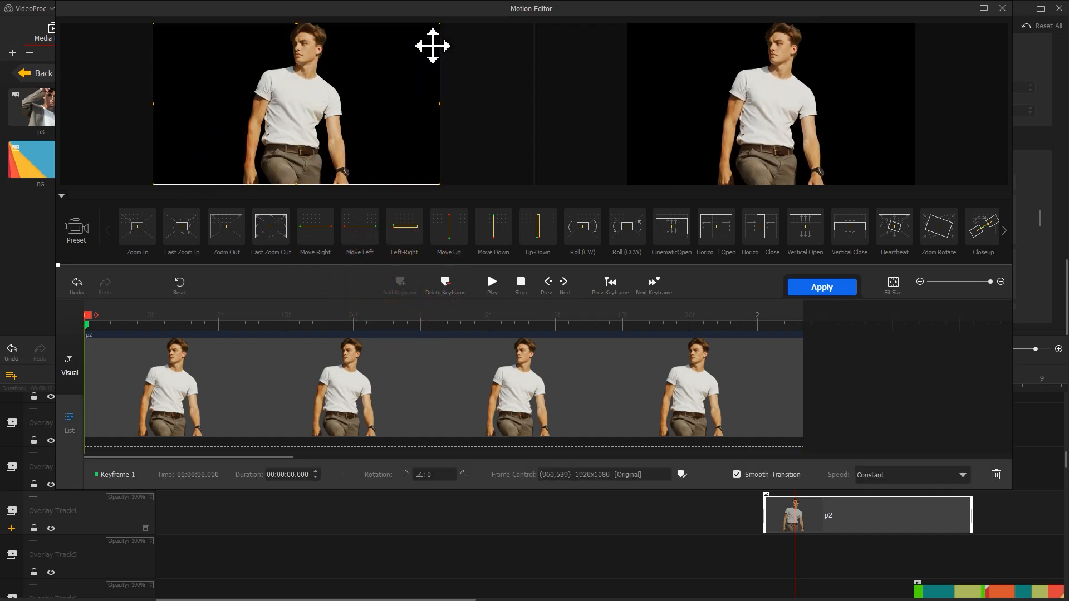
Add a second keyframe at 0.40 s, shift its frame right to X 1171 and set its speed to Smooth Speed Down 1
click(233, 316)
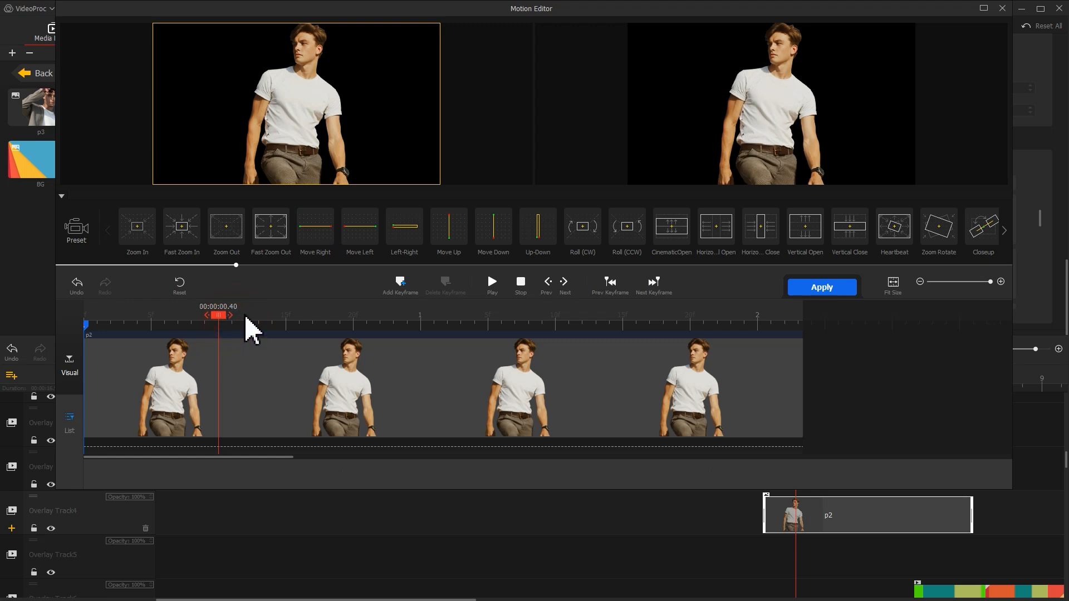
click(390, 295)
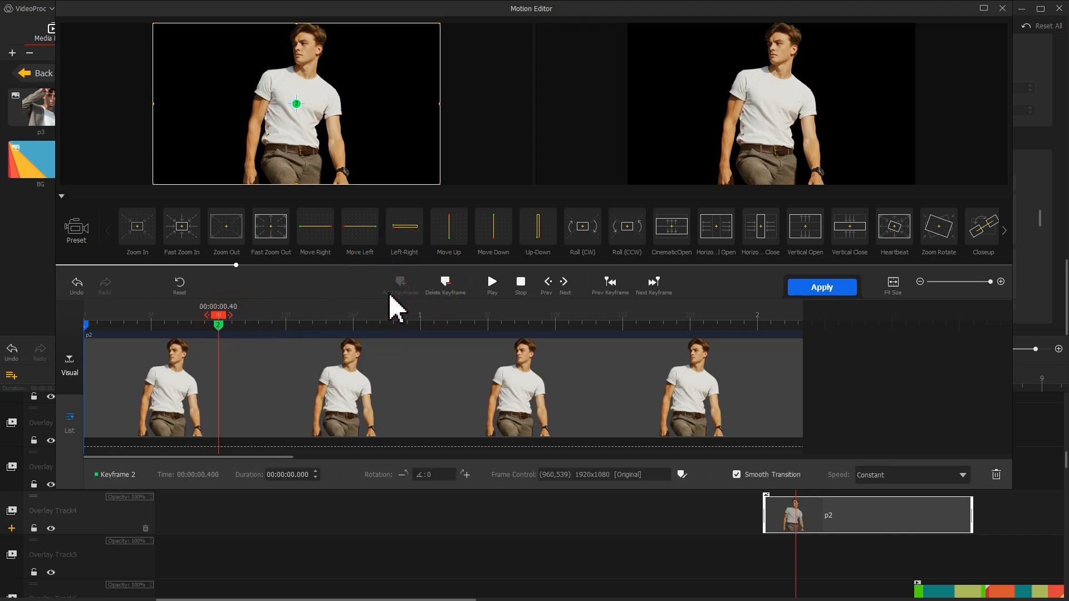
drag(307, 123, 339, 124)
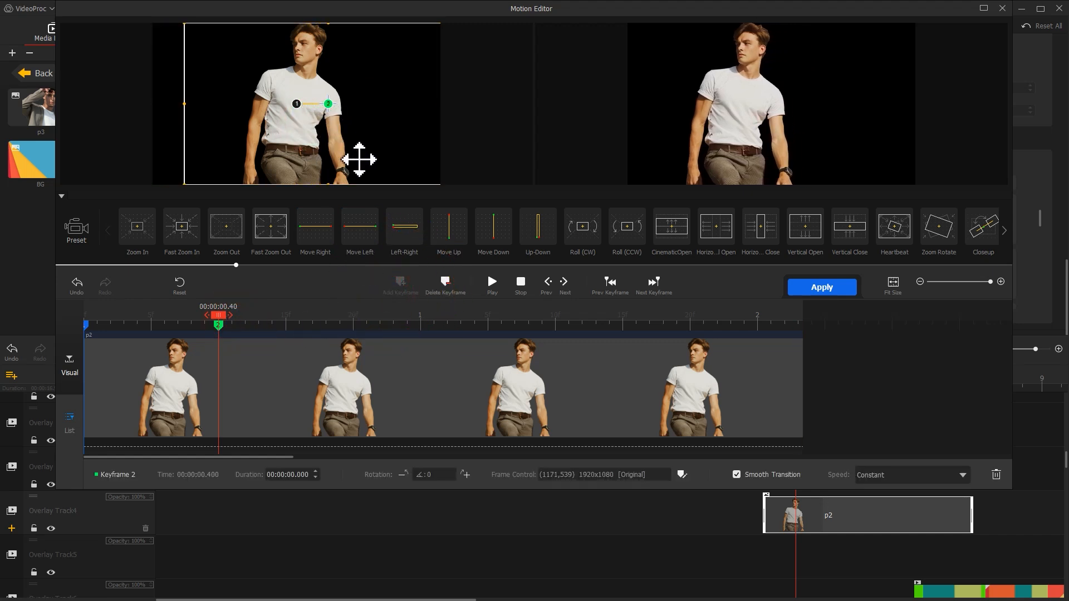
click(972, 475)
click(897, 568)
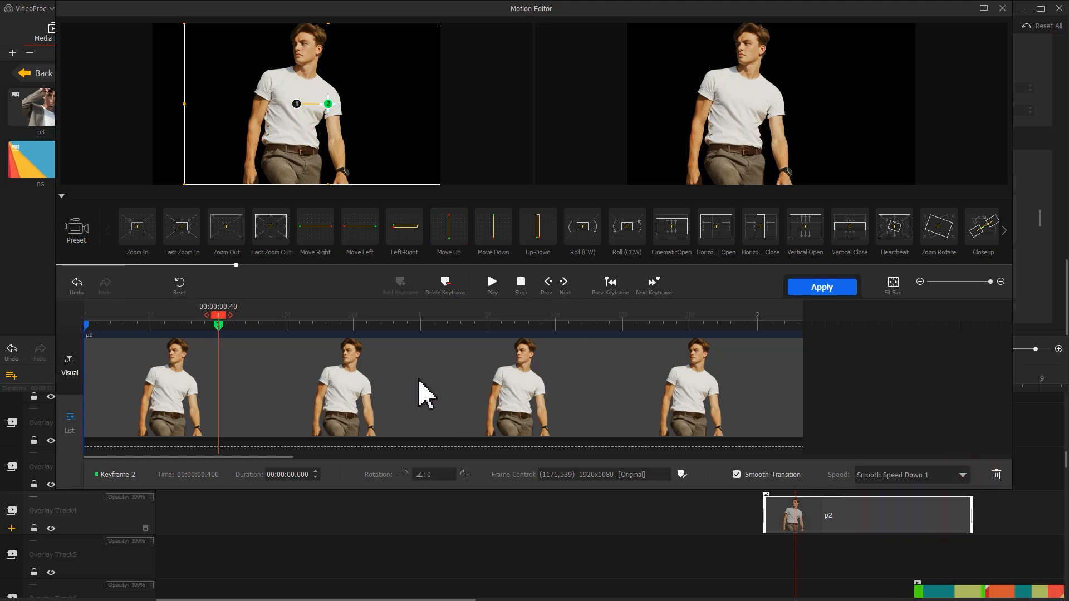
Add a third motion keyframe at 0.56 s and a fourth at the end of the p2 clip
drag(347, 325, 292, 338)
click(400, 290)
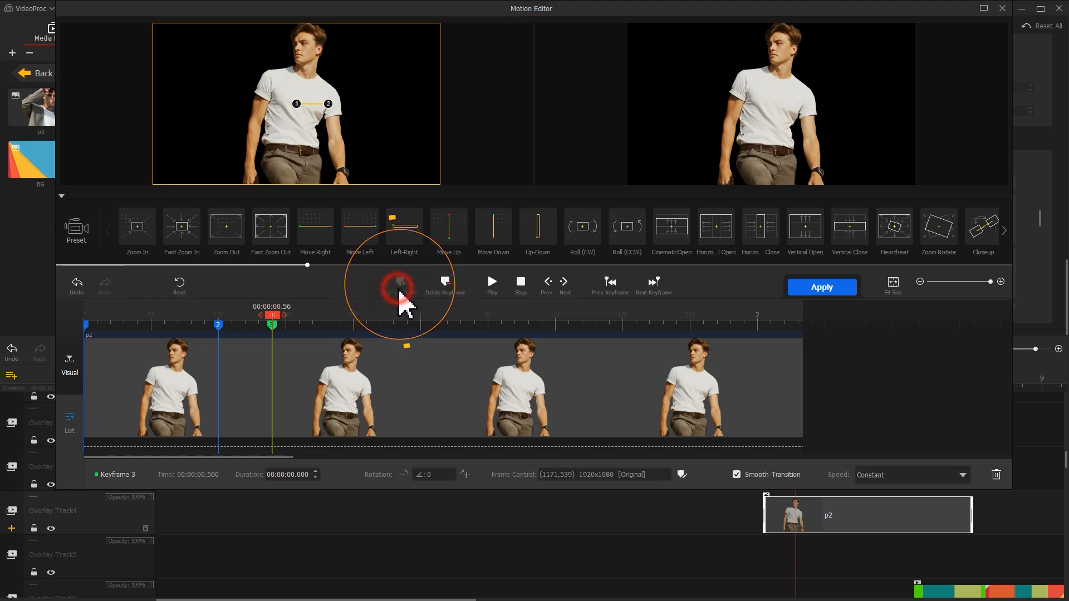
click(651, 315)
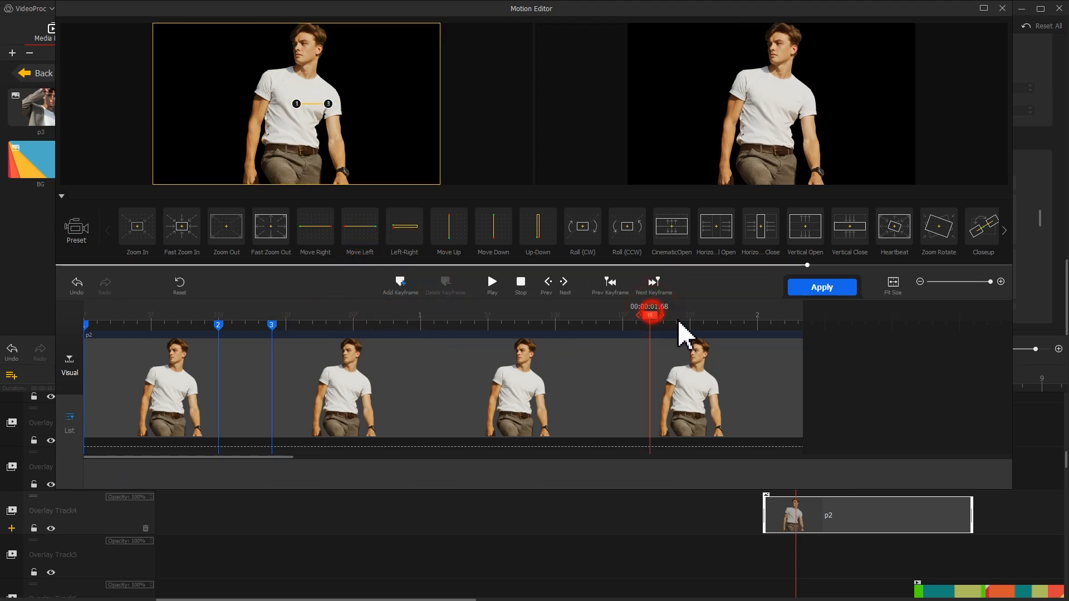
drag(680, 329, 833, 339)
click(397, 296)
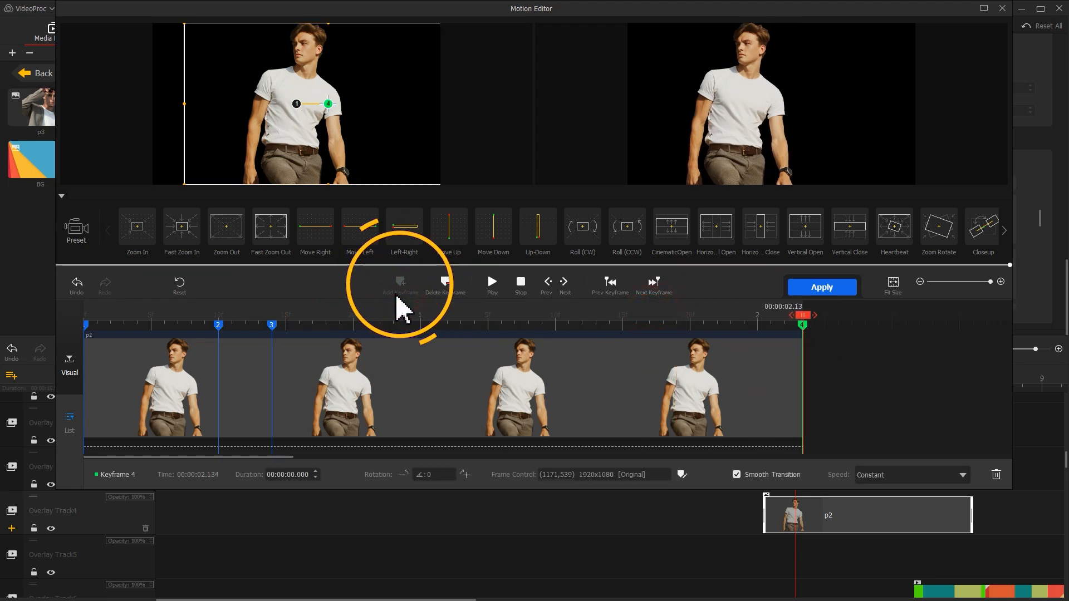
Set the fourth keyframe's frame to width 1444 and Y 673 with speed Smooth Speed Down 1, and apply the motion
click(680, 473)
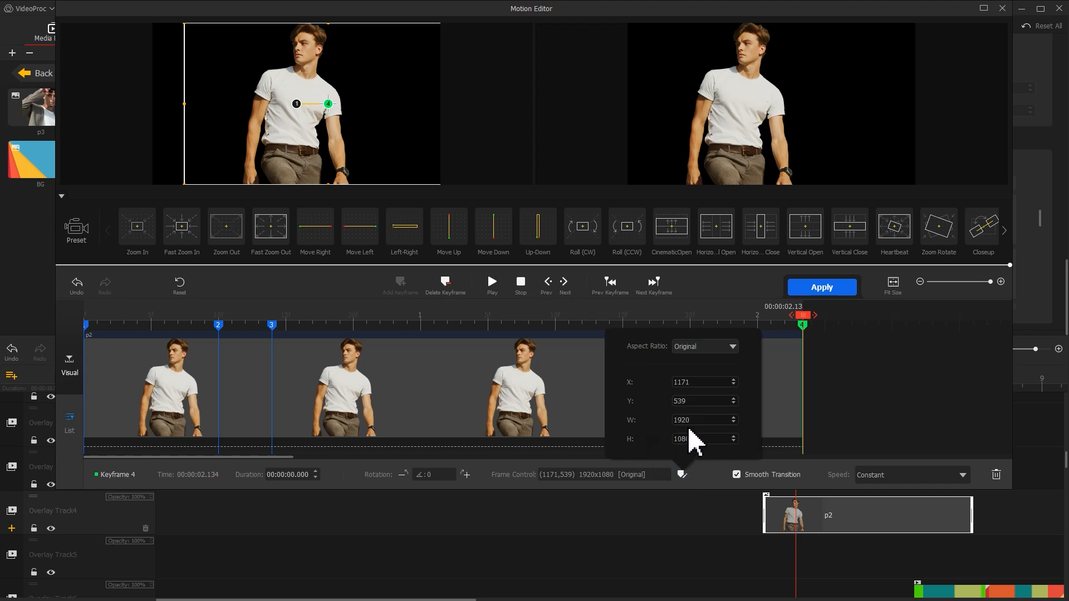
text(1444)
key(Return)
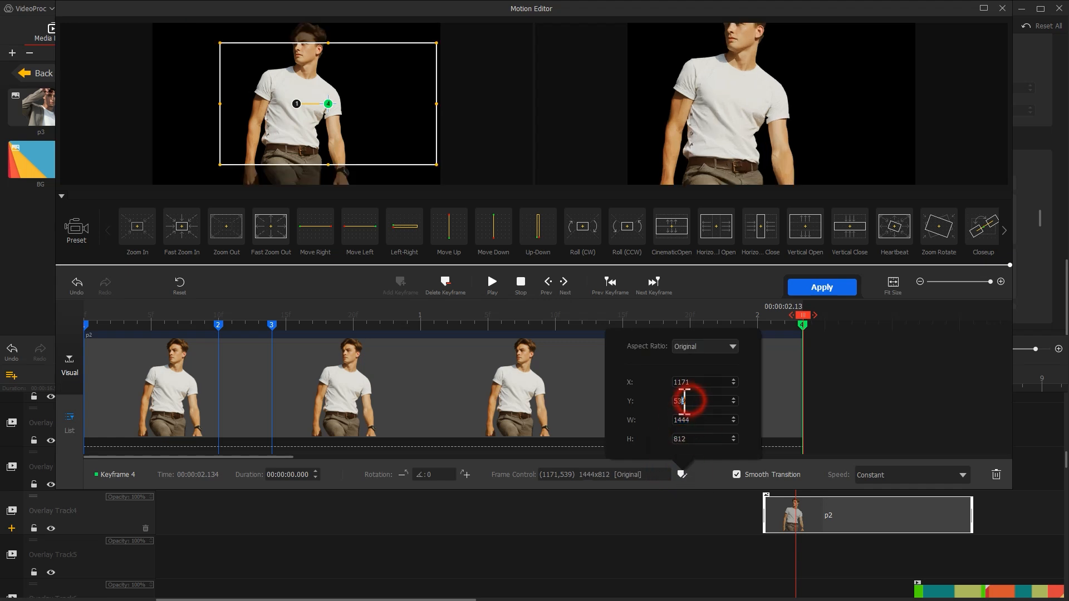
click(890, 476)
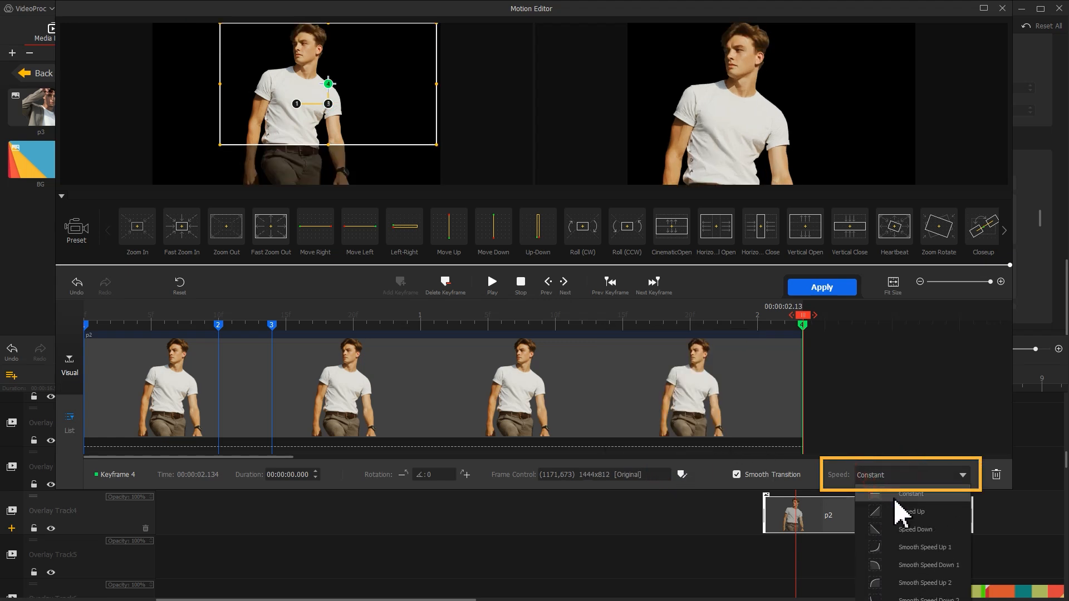
click(913, 573)
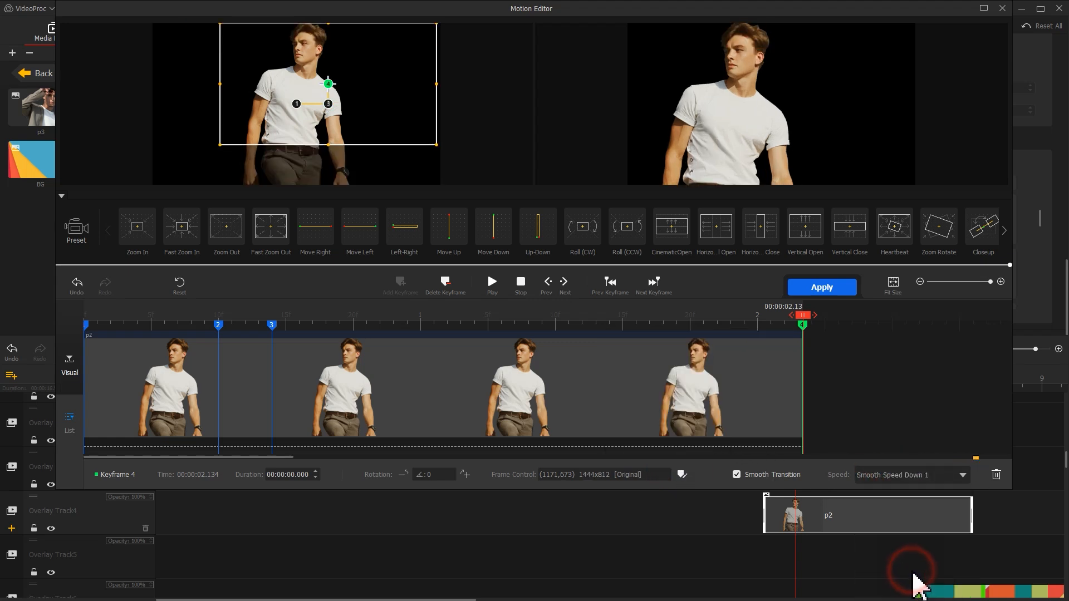
click(818, 289)
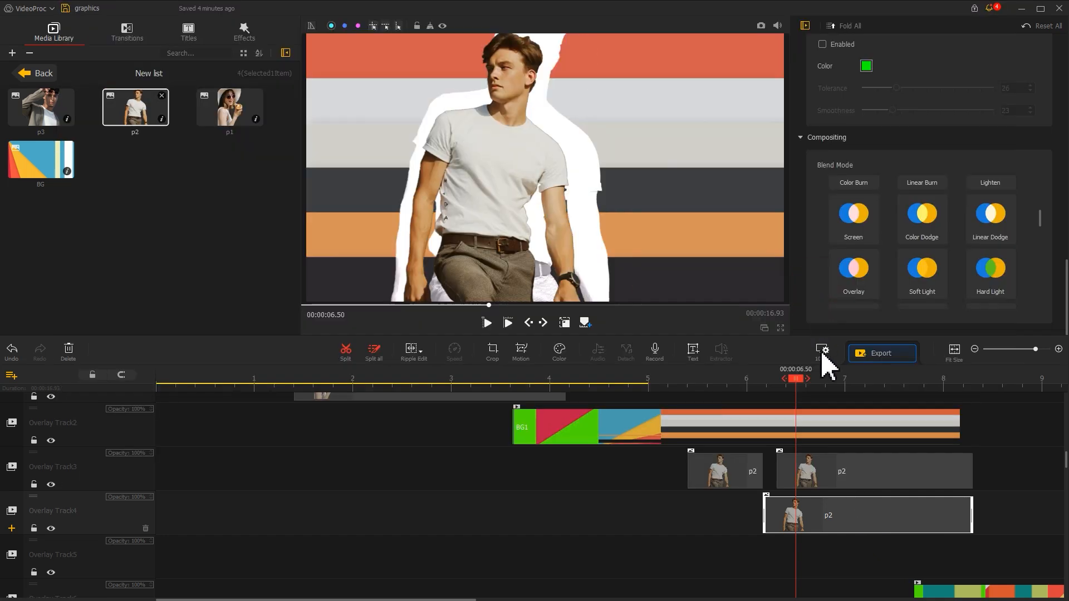
Place the p3 picture on Overlay Track7 from 10.93 s to 16.93 s, fitted to the screen height at X position 0.287
scroll(823, 389, down, 3)
click(640, 381)
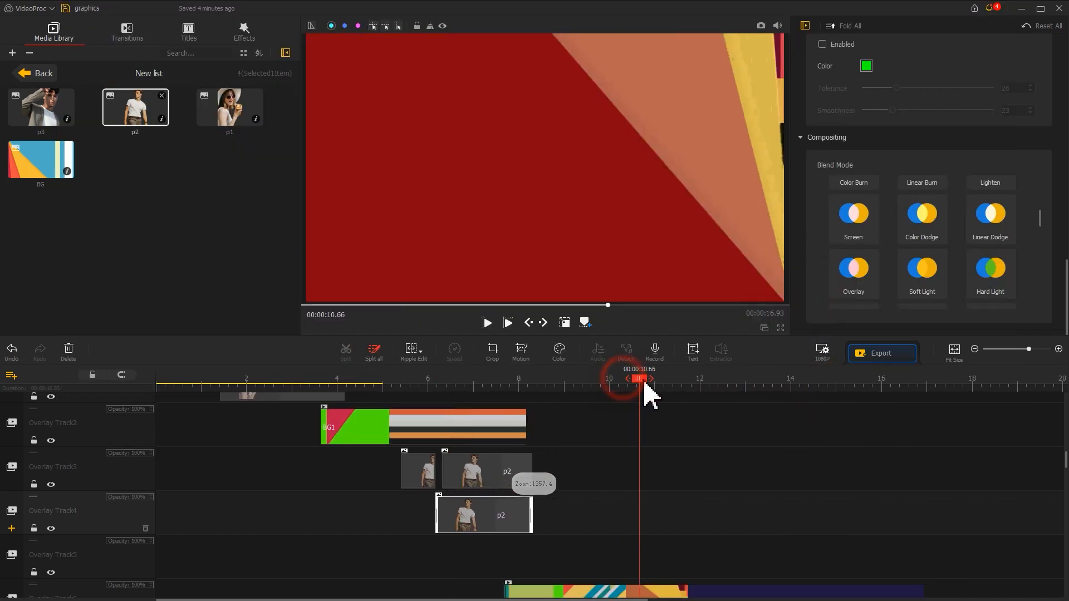
drag(645, 385, 655, 387)
scroll(676, 477, down, 3)
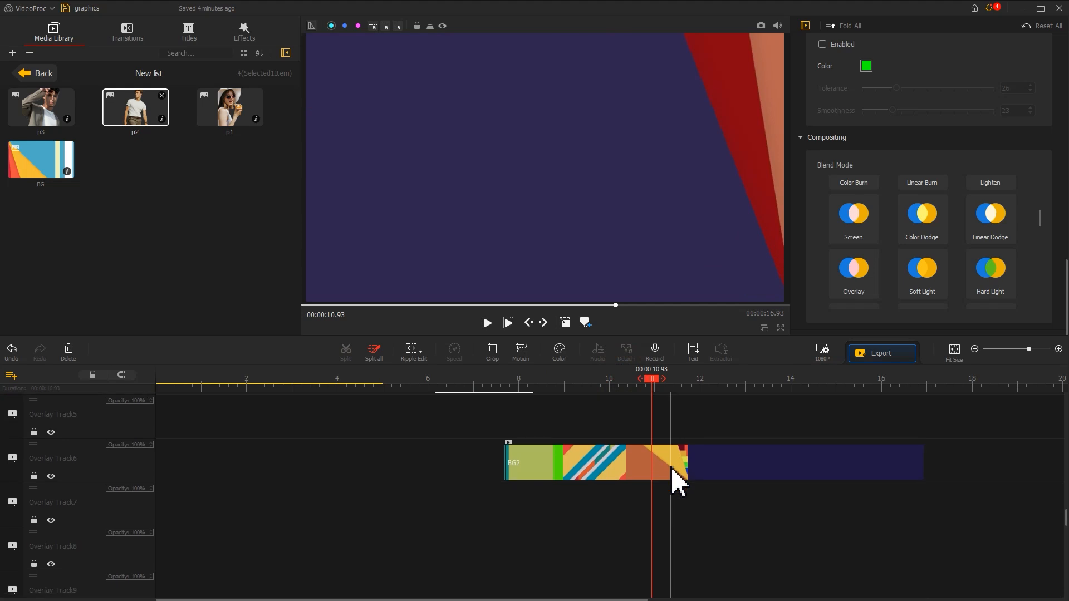
click(44, 118)
drag(47, 124, 925, 497)
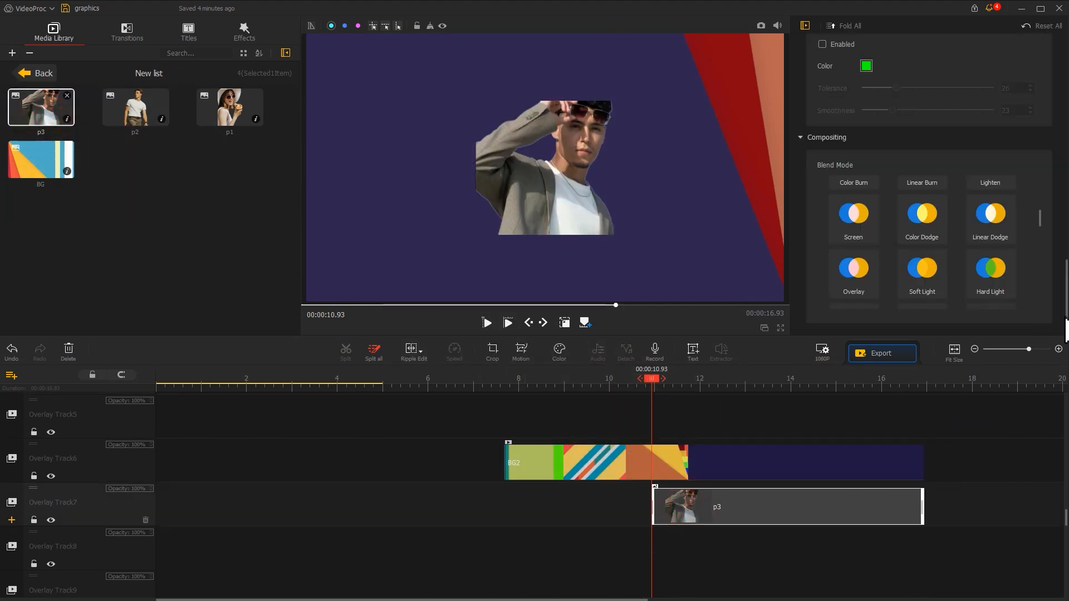
drag(1065, 331, 1050, 215)
click(989, 245)
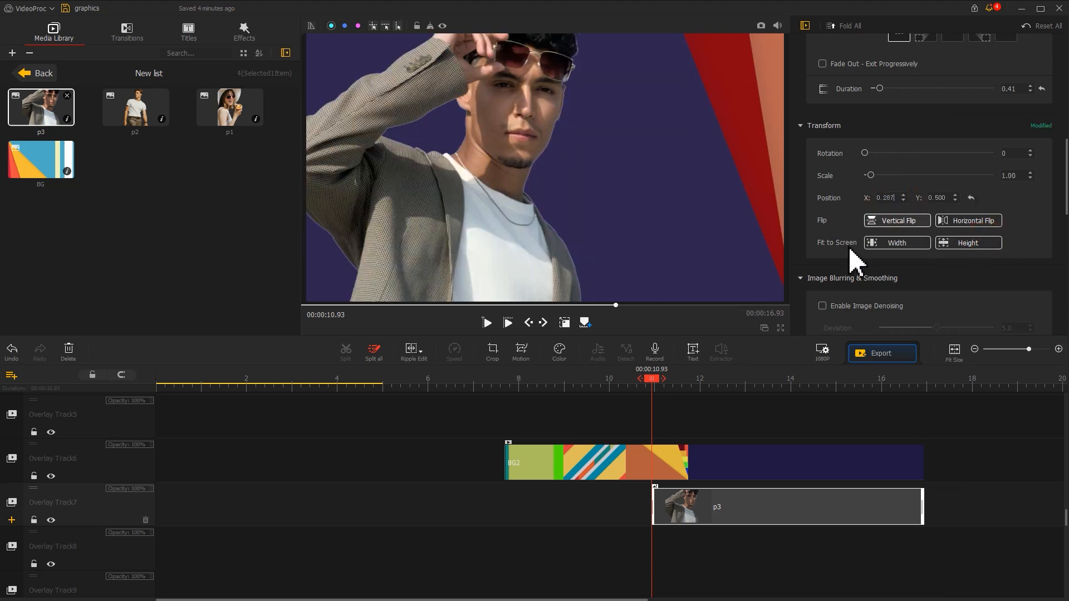
Add motion keyframes at the start and at 0.52 s of the p3 clip, with the frame enlarged to 1920x1080
click(521, 350)
click(399, 282)
drag(224, 143, 152, 183)
drag(368, 63, 436, 24)
click(155, 322)
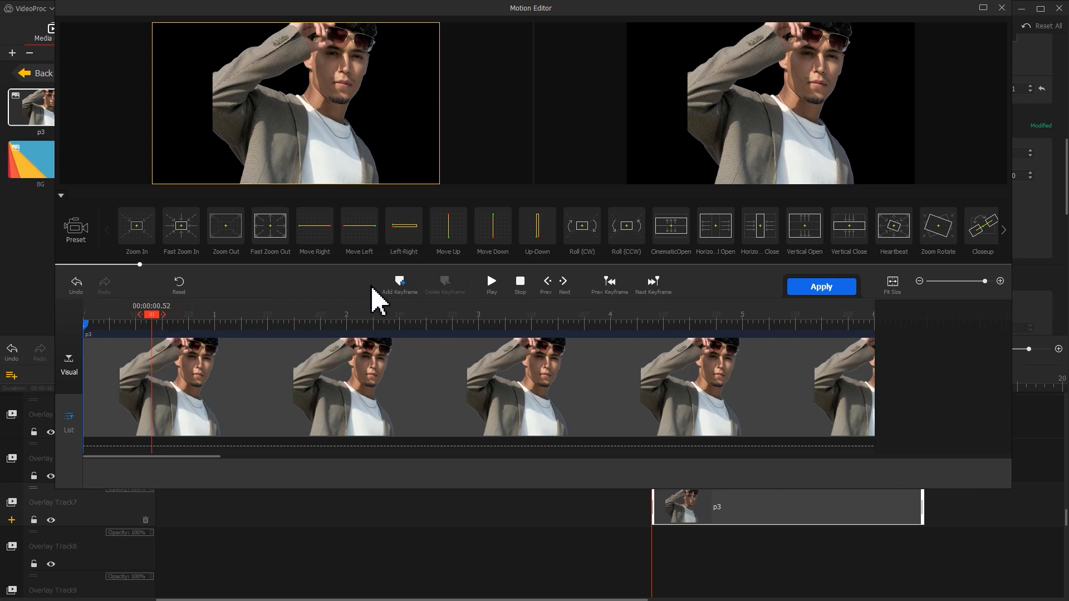
click(399, 283)
Change the second keyframe's speed curve, shift the first keyframe's frame up until the picture is out of view, and apply the motion
click(868, 475)
click(868, 563)
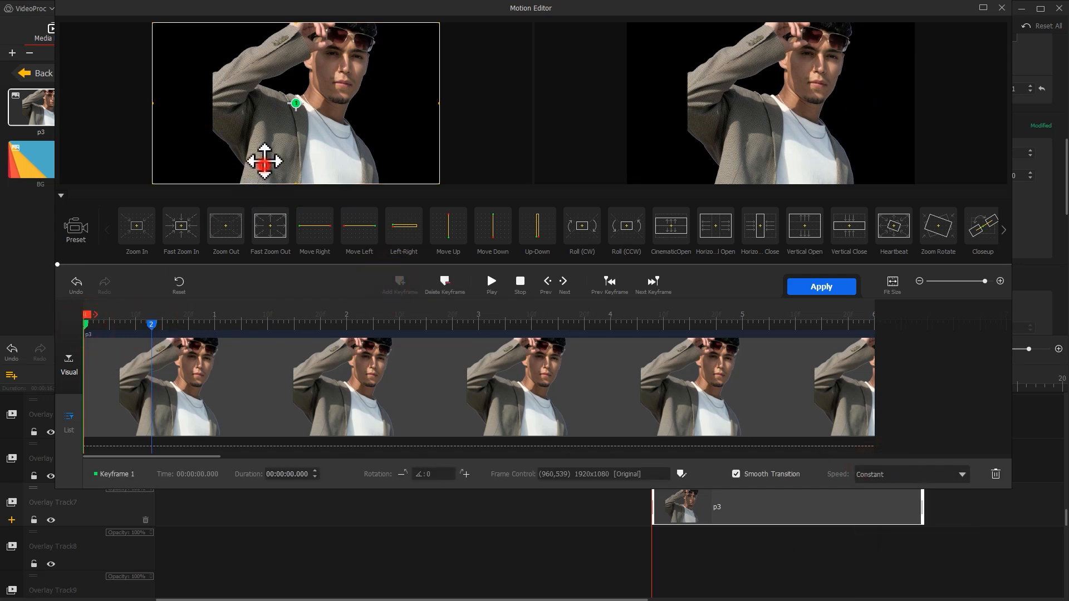
drag(262, 162, 336, 22)
click(802, 289)
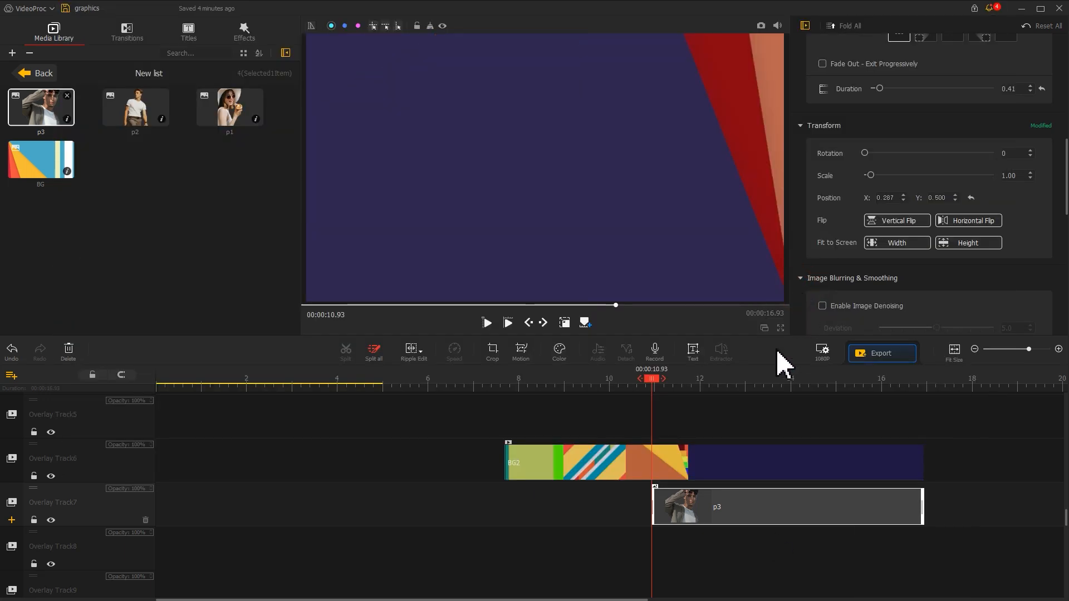
Split the p3 clip at 11.83 s and copy its second part onto Overlay Track8, aligned directly beneath the original
drag(679, 379, 694, 383)
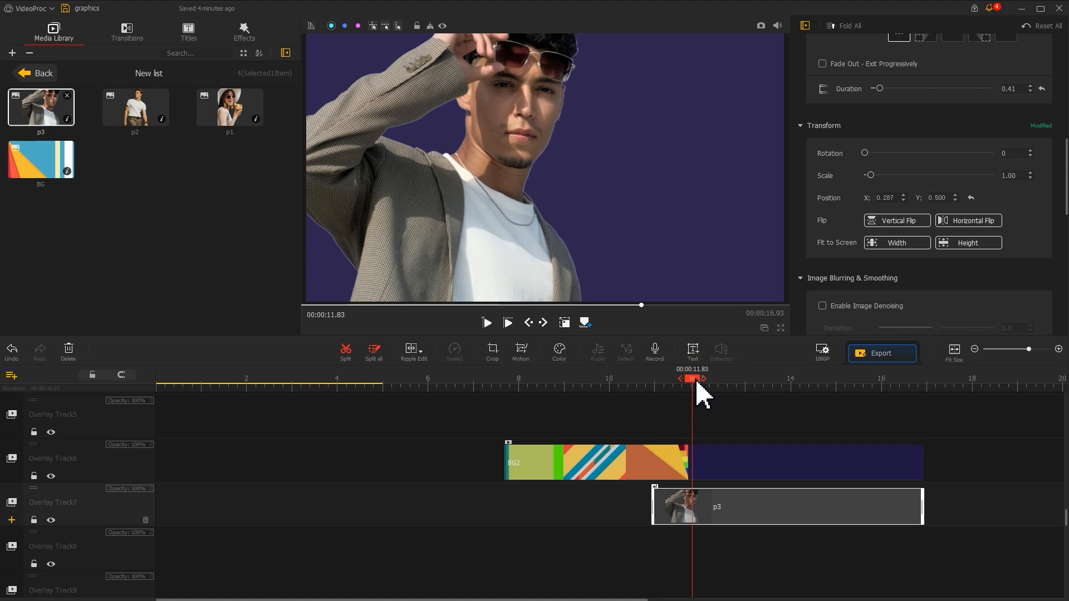
click(347, 355)
click(740, 505)
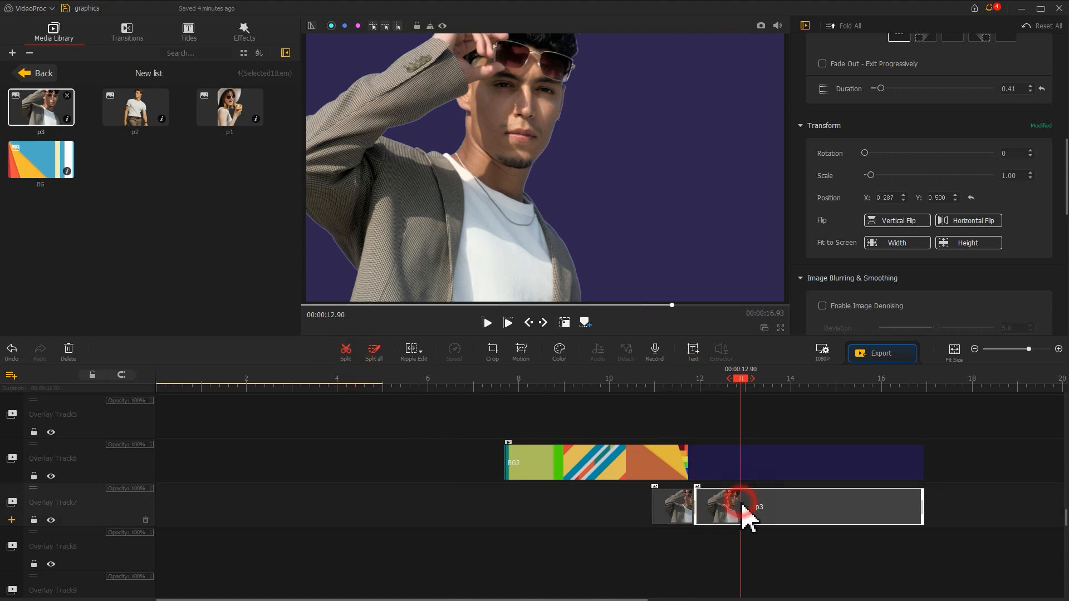
key(ctrl+c)
right_click(717, 539)
click(741, 564)
scroll(733, 535, down, 3)
scroll(732, 534, down, 1)
drag(754, 470, 717, 466)
Paste another p3 copy onto Overlay Track9, stagger both copies' starts, and offset them to X 0.376 and X 0.430
right_click(707, 493)
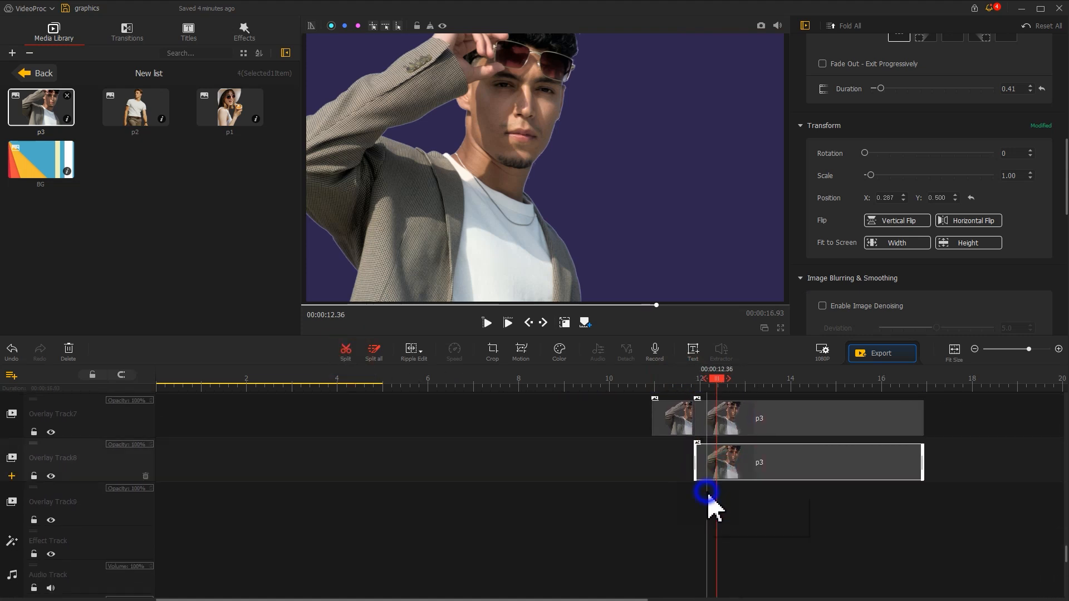
click(729, 528)
drag(765, 504, 709, 513)
drag(695, 471, 700, 470)
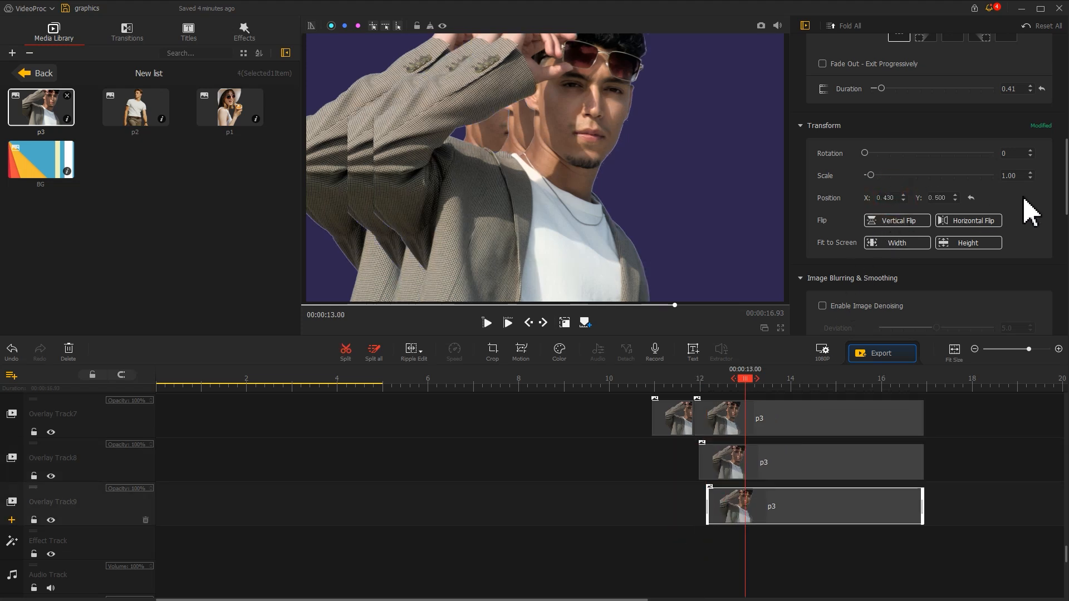
Enable Fade In on the Overlay Track9 copy of p3 with a duration of 0.35
scroll(1047, 195, up, 3)
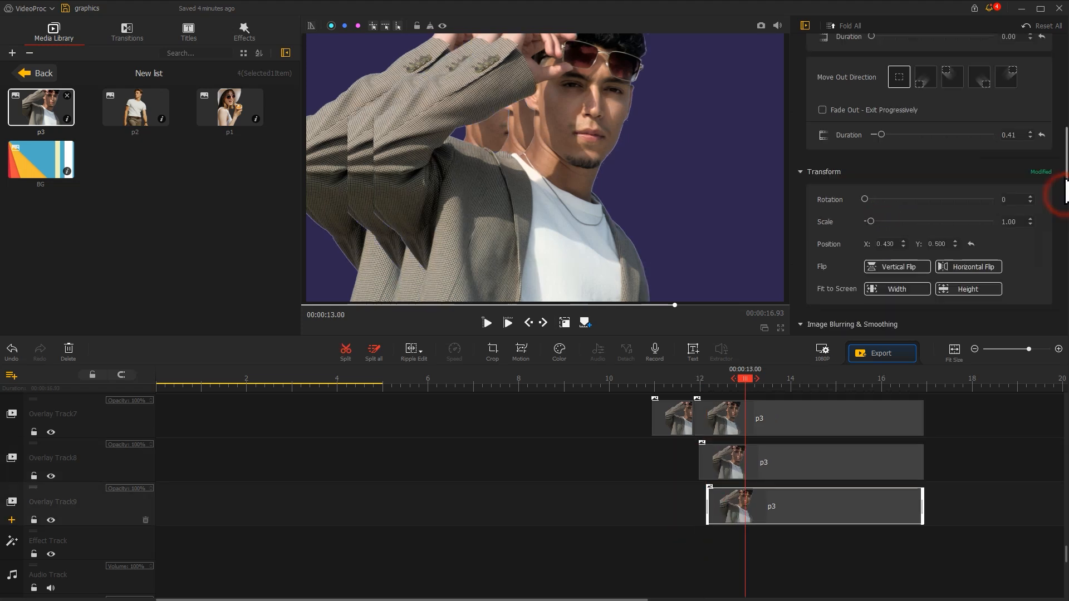
click(867, 93)
drag(873, 118, 882, 118)
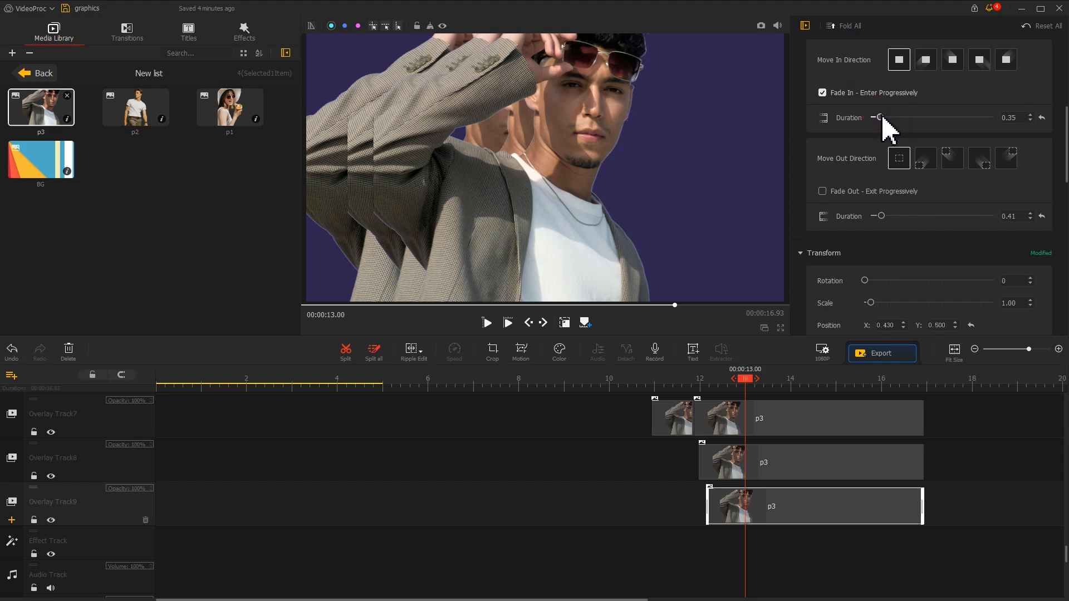
Enable Fade In on the Overlay Track8 copy of p3 and lower its opacity to 0.49
click(754, 471)
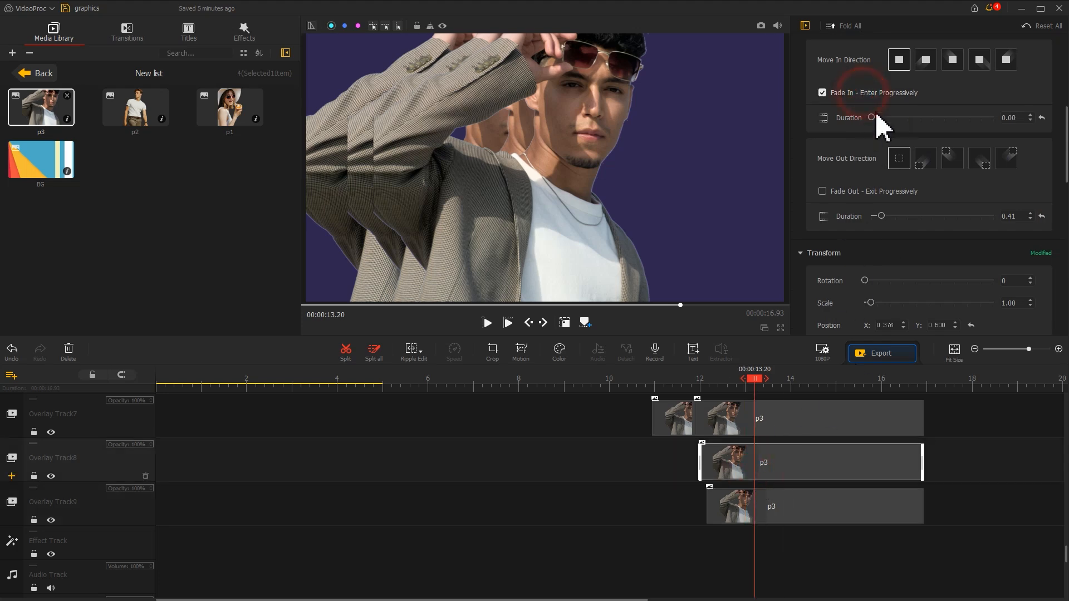
scroll(1052, 111, up, 5)
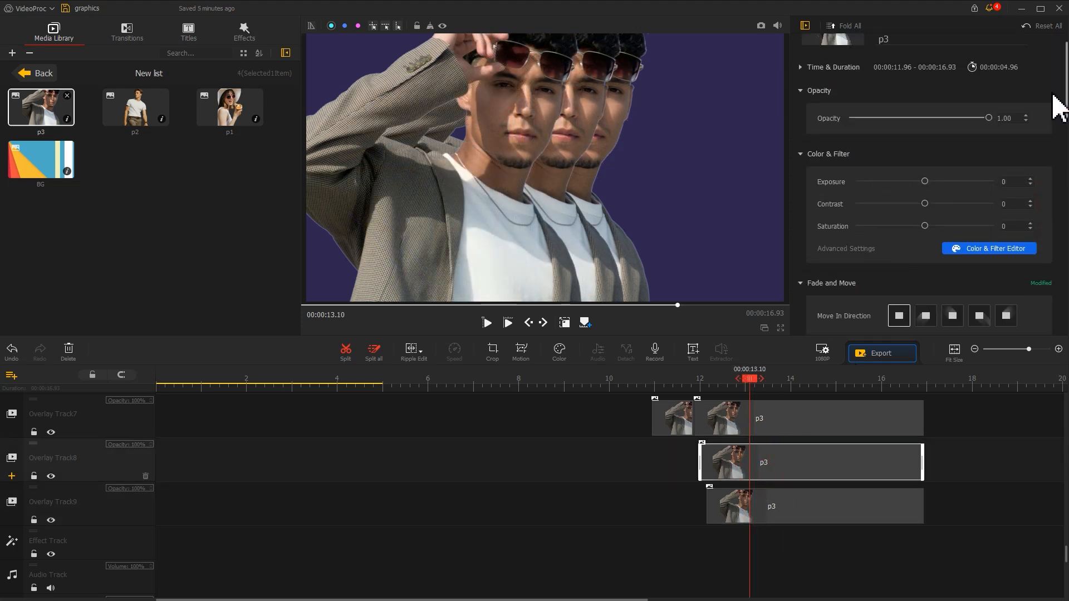
drag(981, 119, 919, 119)
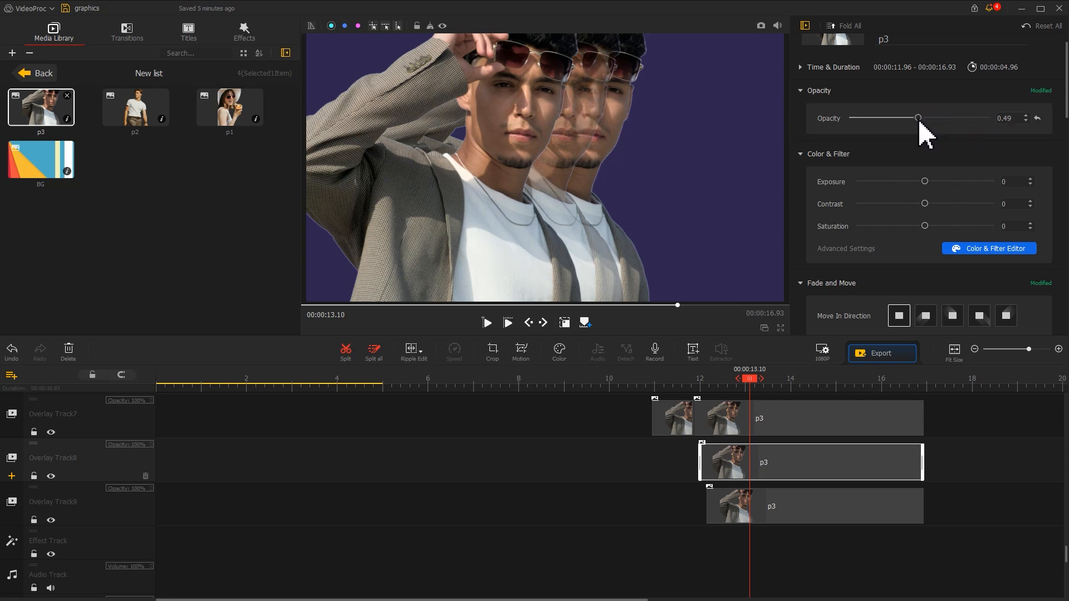
Set the blend mode of the second p3 clip on Overlay Track7 to Exclusion
click(765, 429)
drag(1065, 100, 1024, 289)
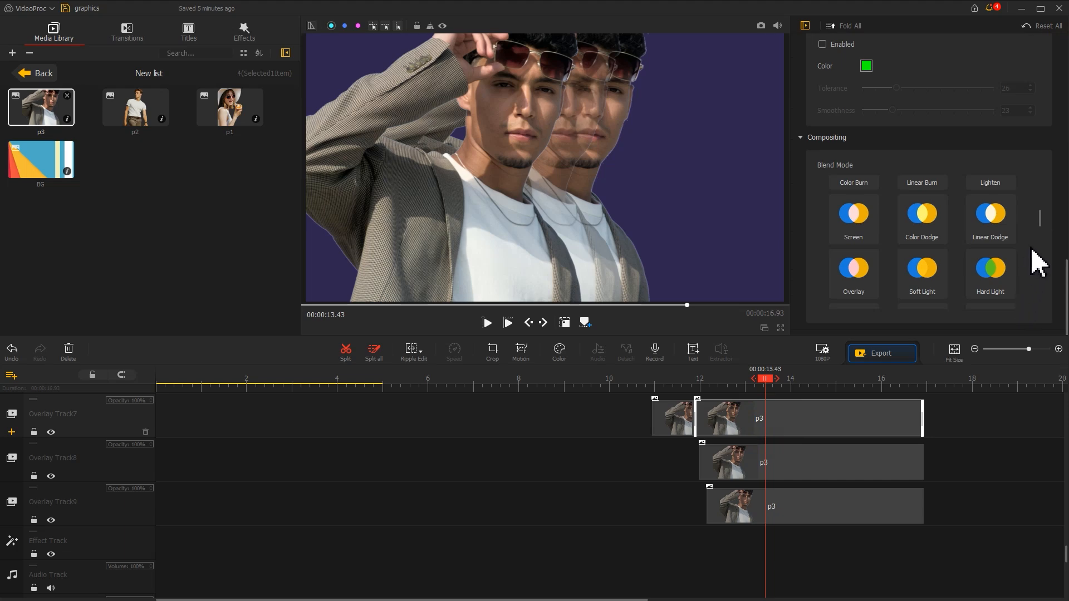
drag(1040, 215, 1030, 286)
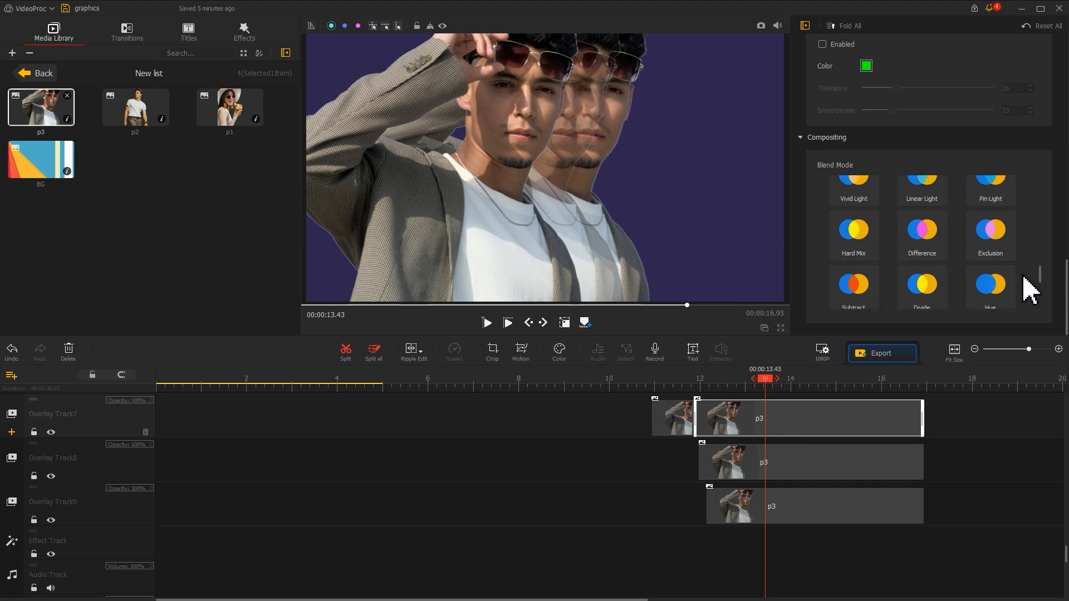
click(993, 236)
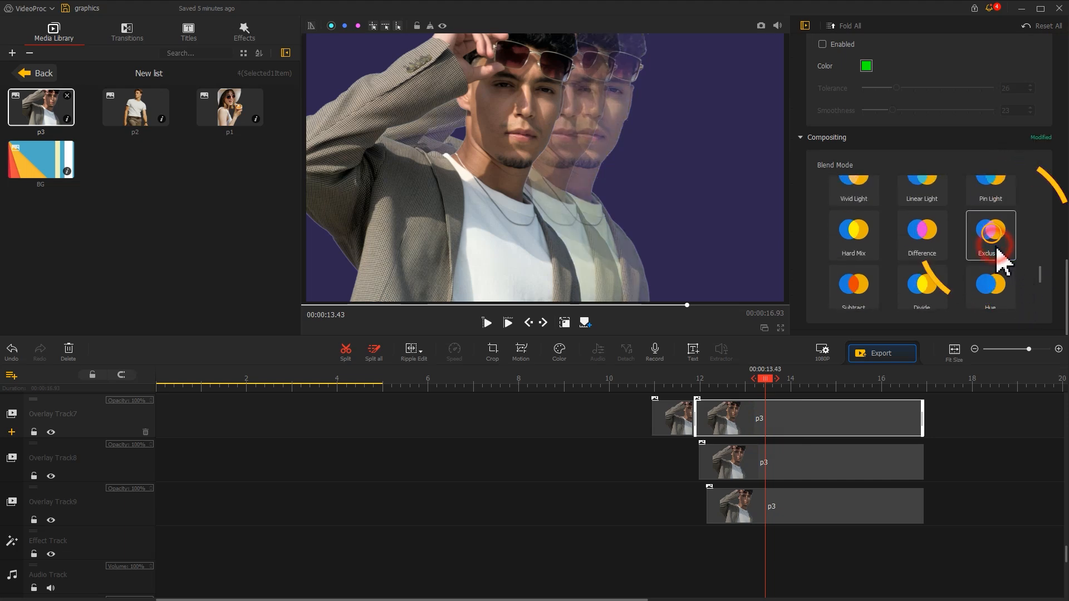
click(37, 78)
drag(135, 250, 103, 513)
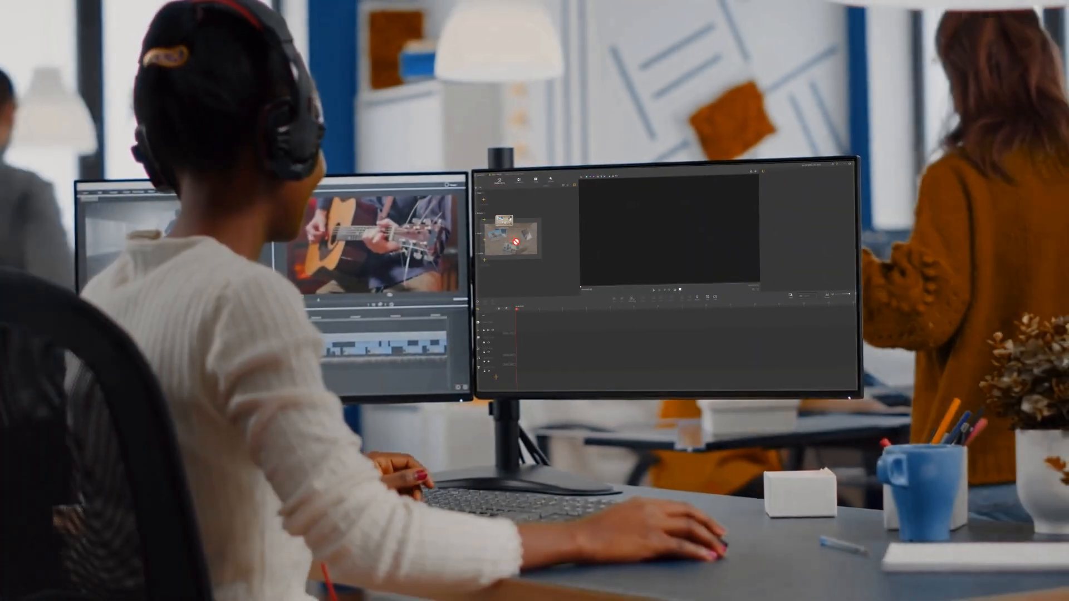
drag(516, 241, 536, 317)
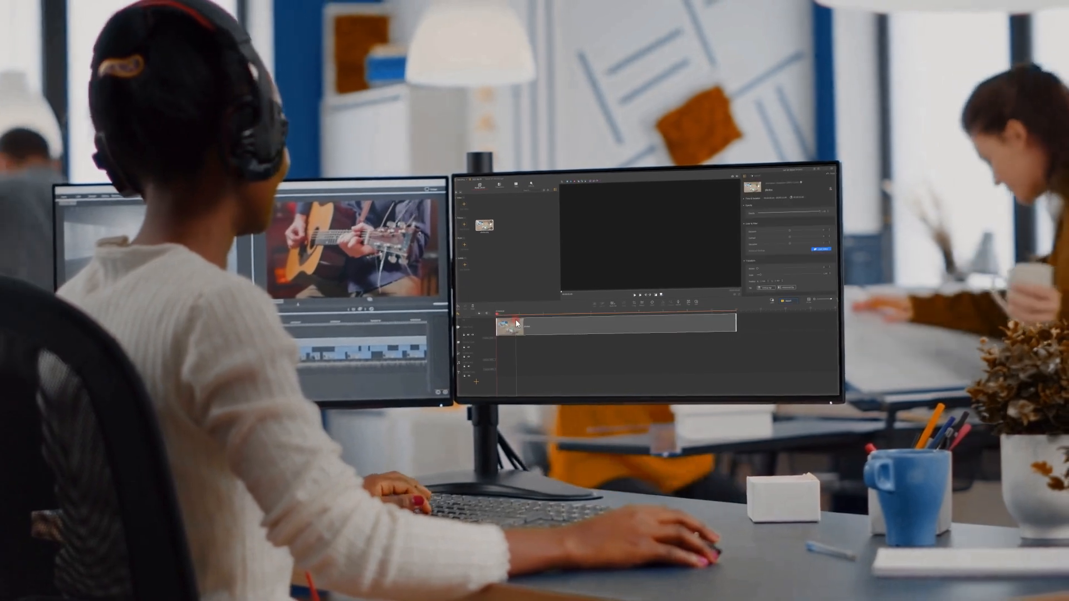